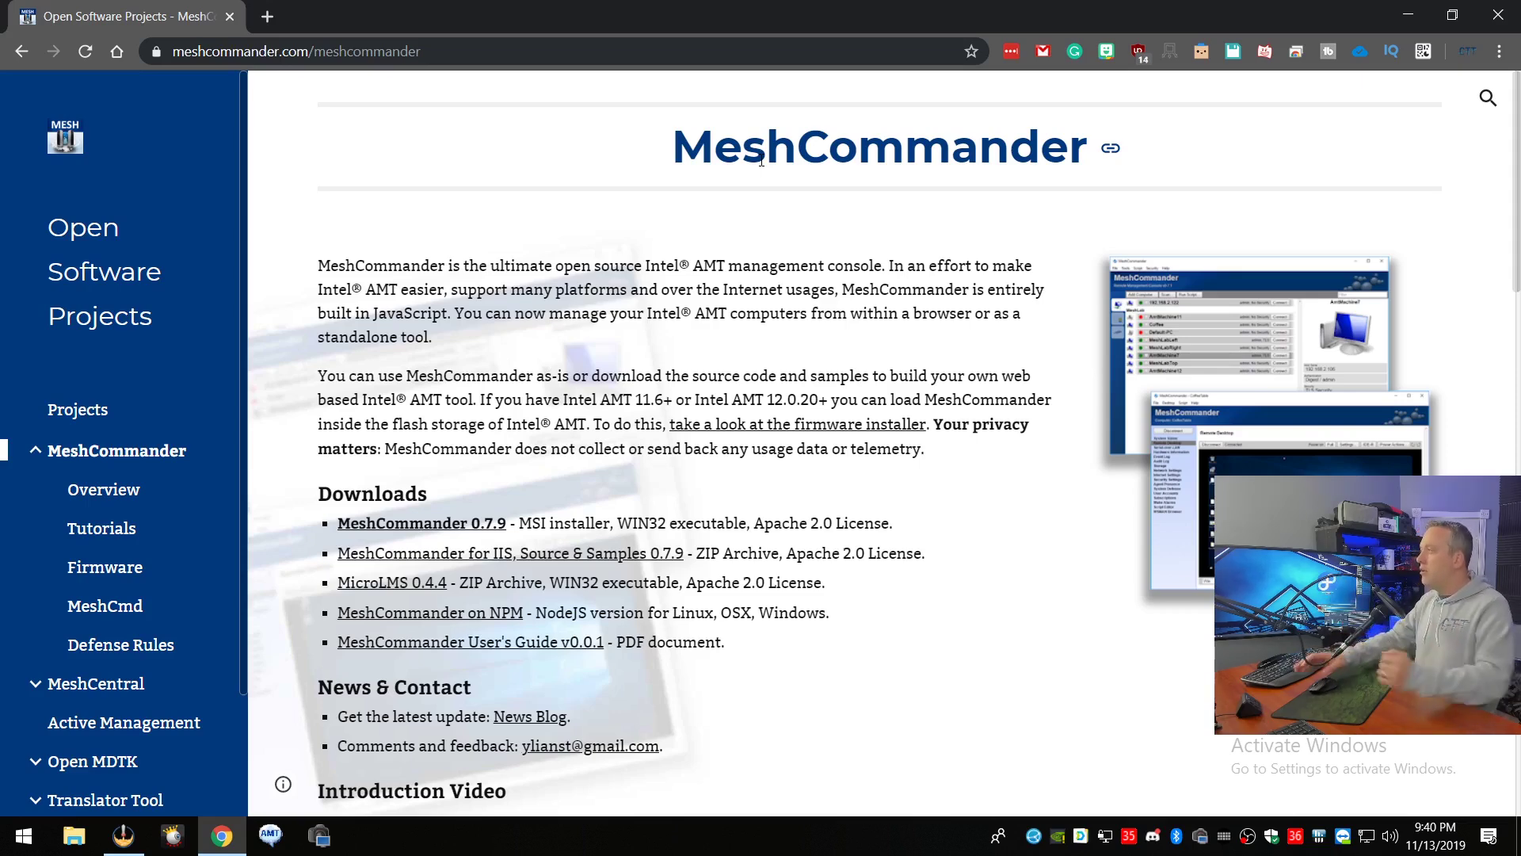
# Bring up the MeshCommander v0.7.9 console listing the saved server2008 computer from the taskbar
pyautogui.click(270, 835)
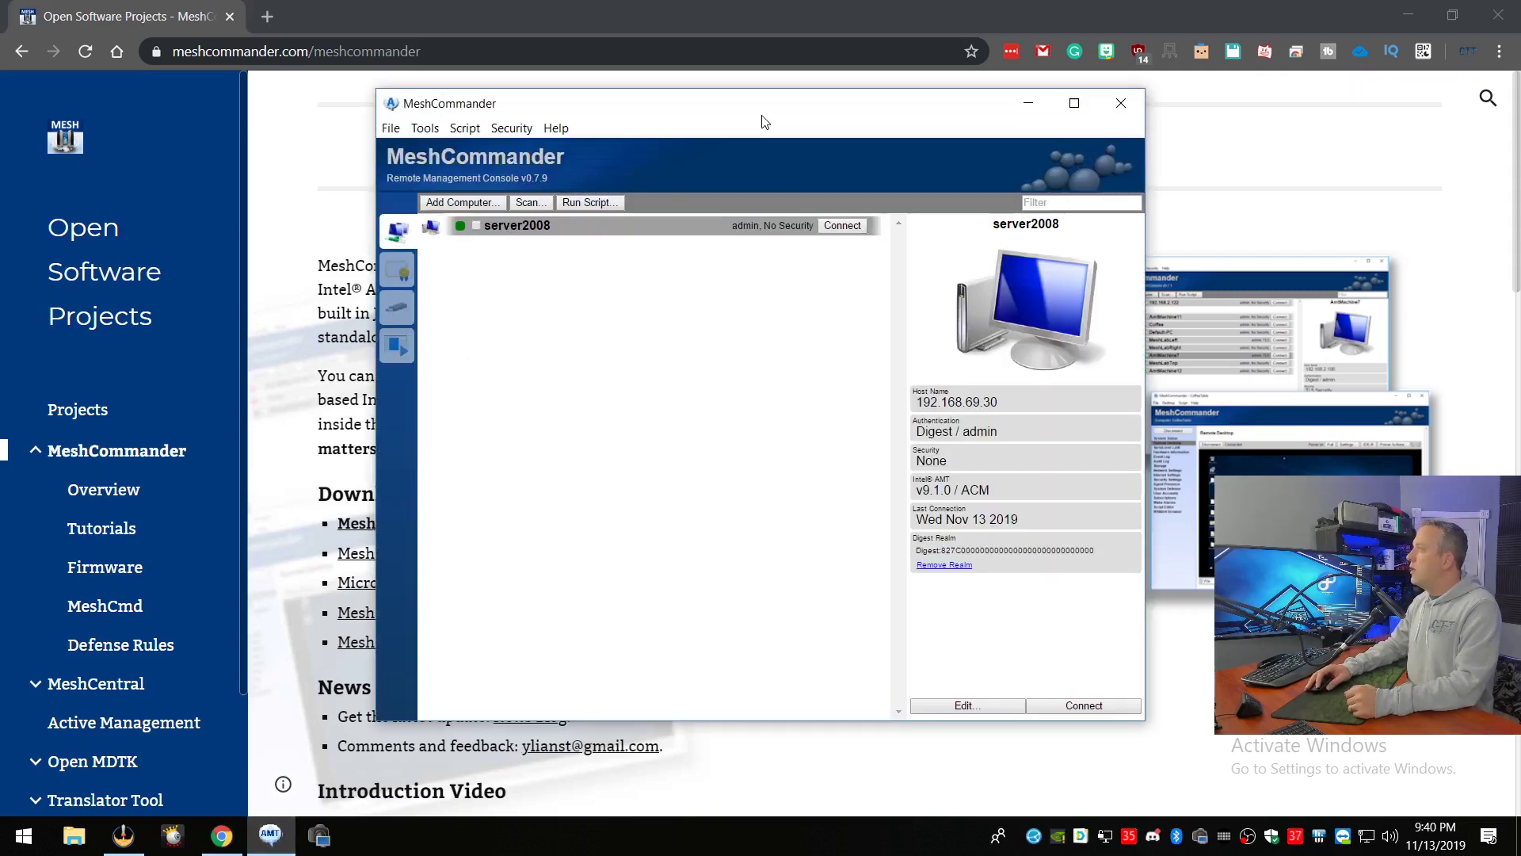
# Maximize the console and connect to server2008 to see its powered-on System Status
pyautogui.doubleClick(762, 105)
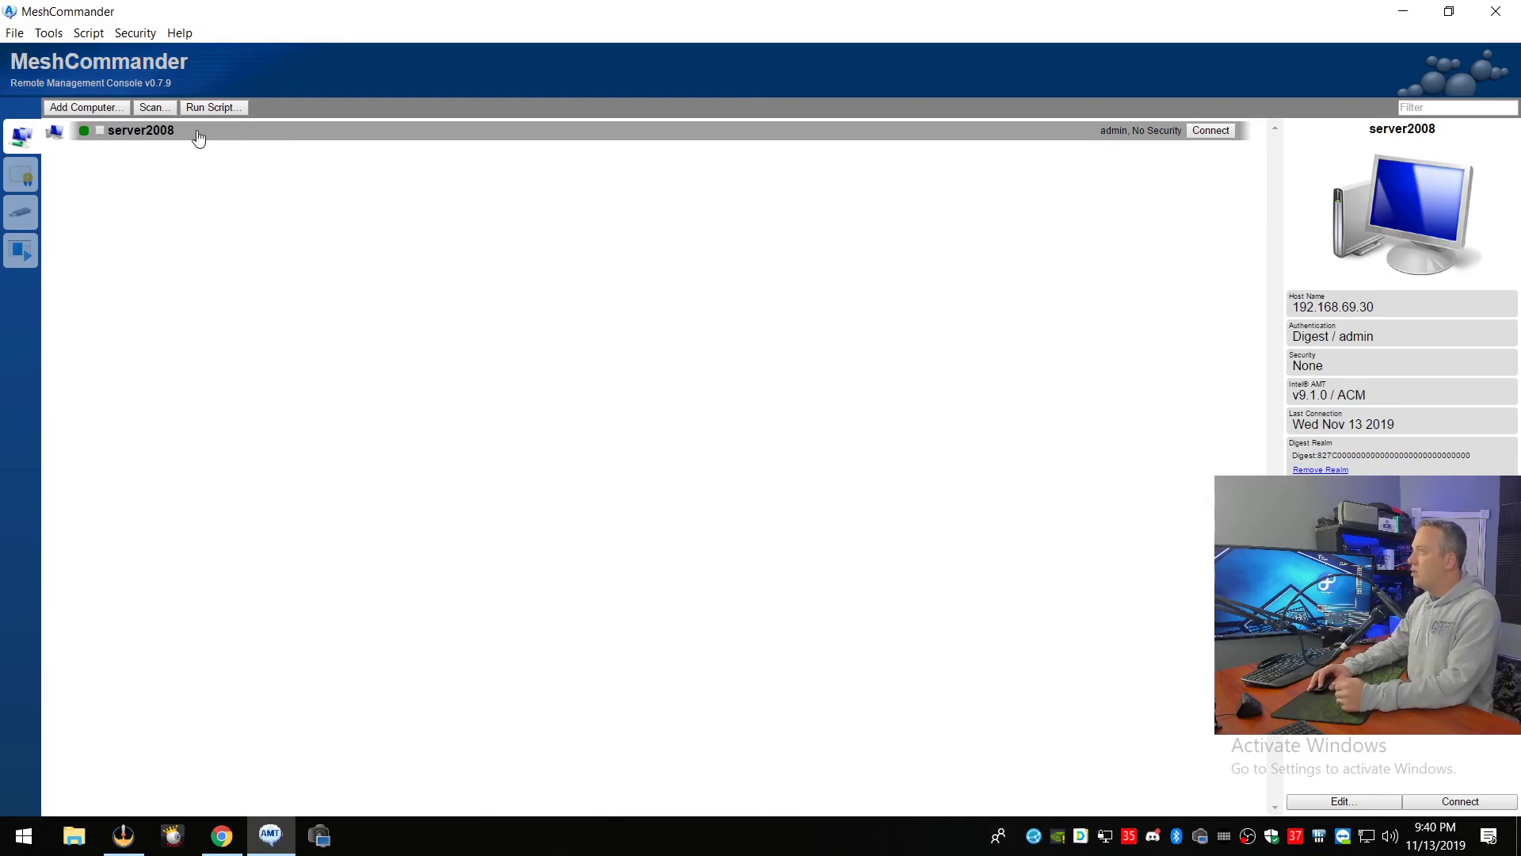
pyautogui.click(1200, 132)
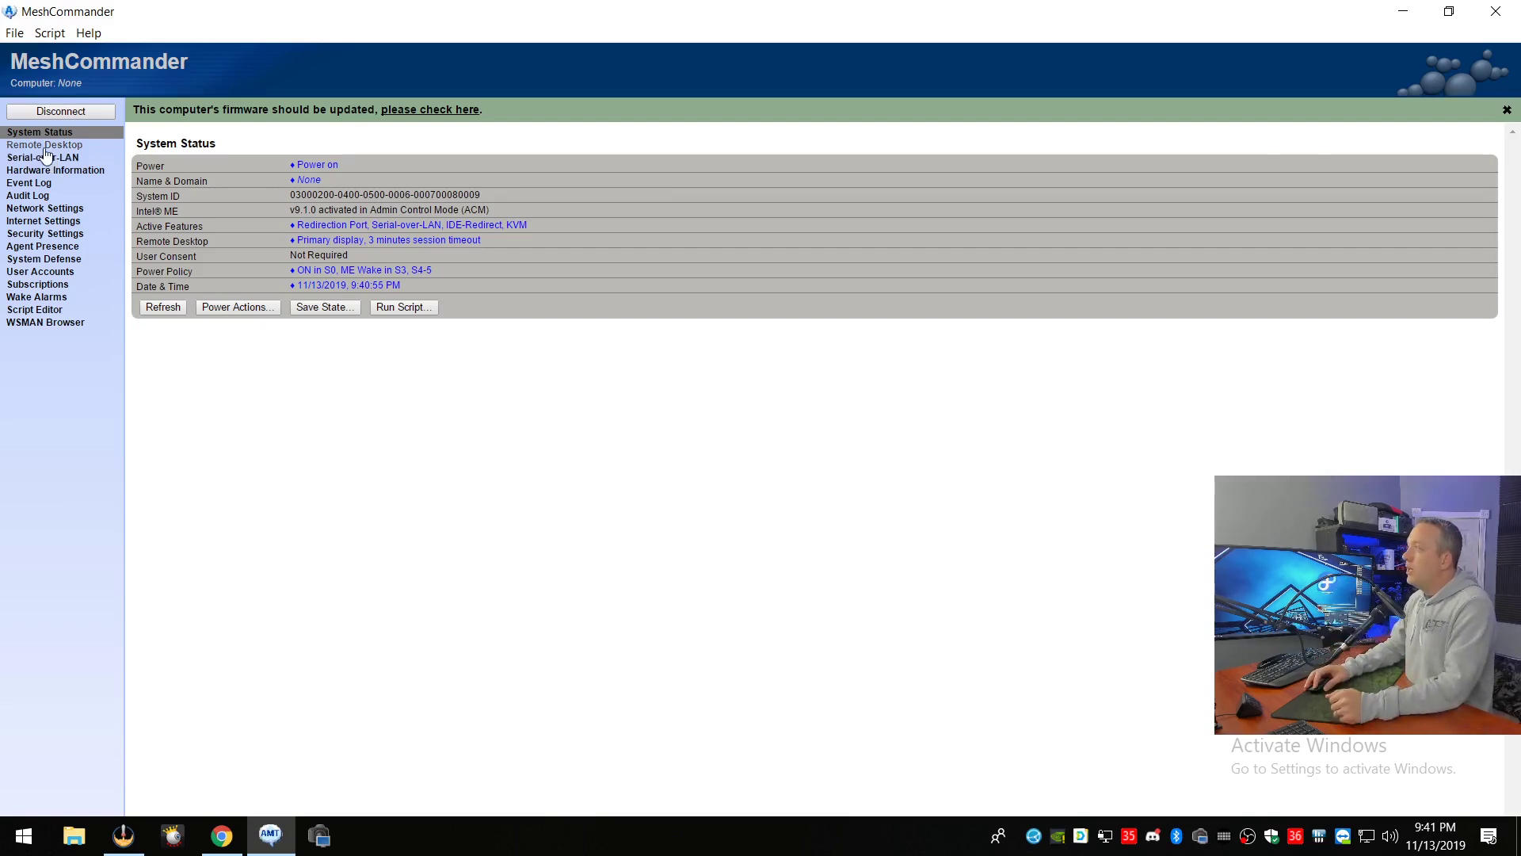
# Browse the Serial-over-LAN, hardware information, event log, network and internet settings pages
pyautogui.click(43, 157)
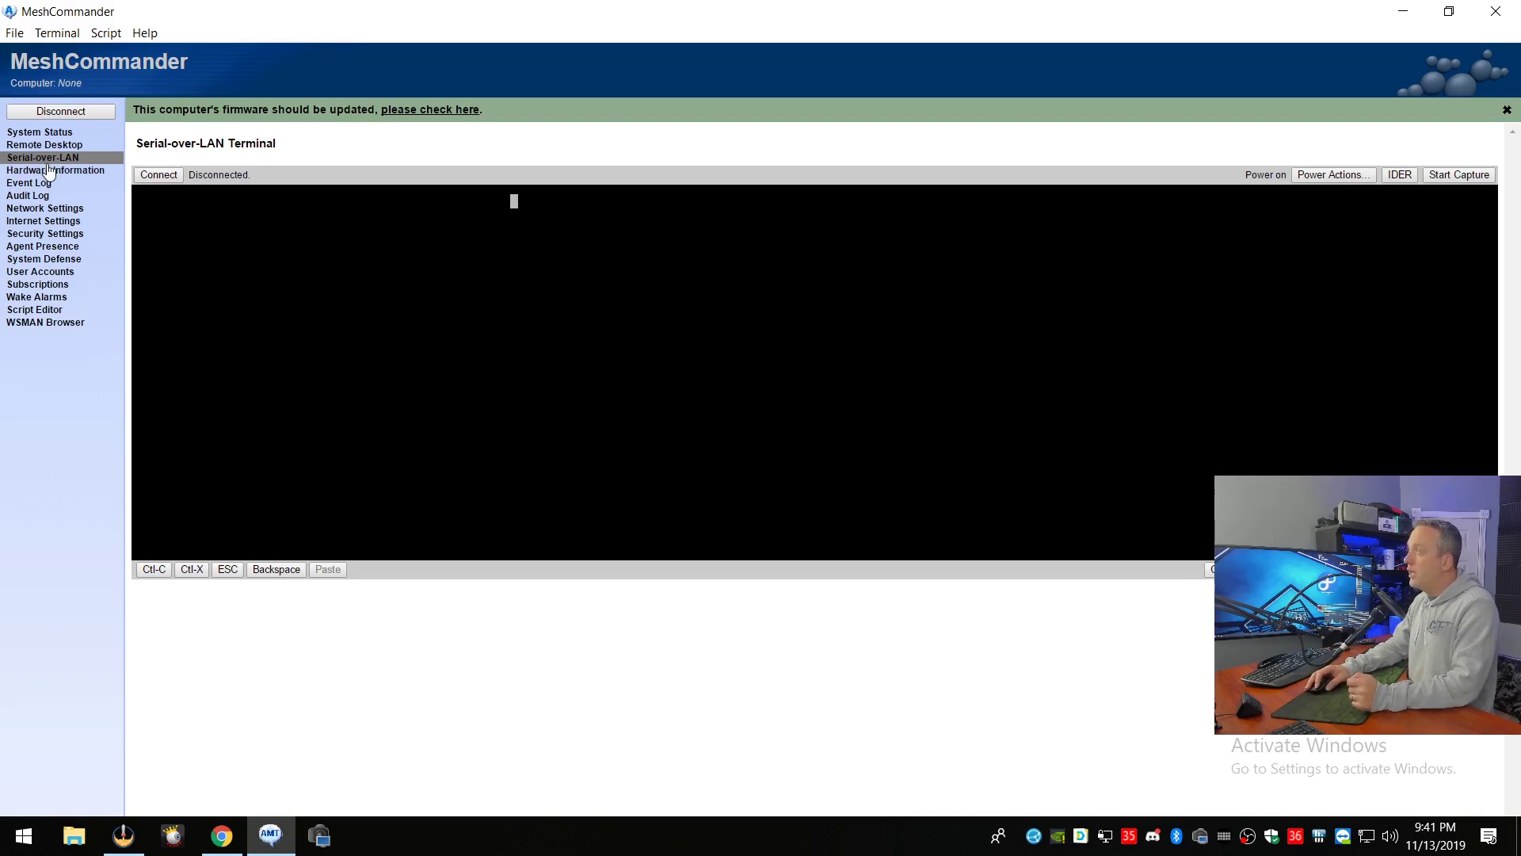
pyautogui.click(49, 169)
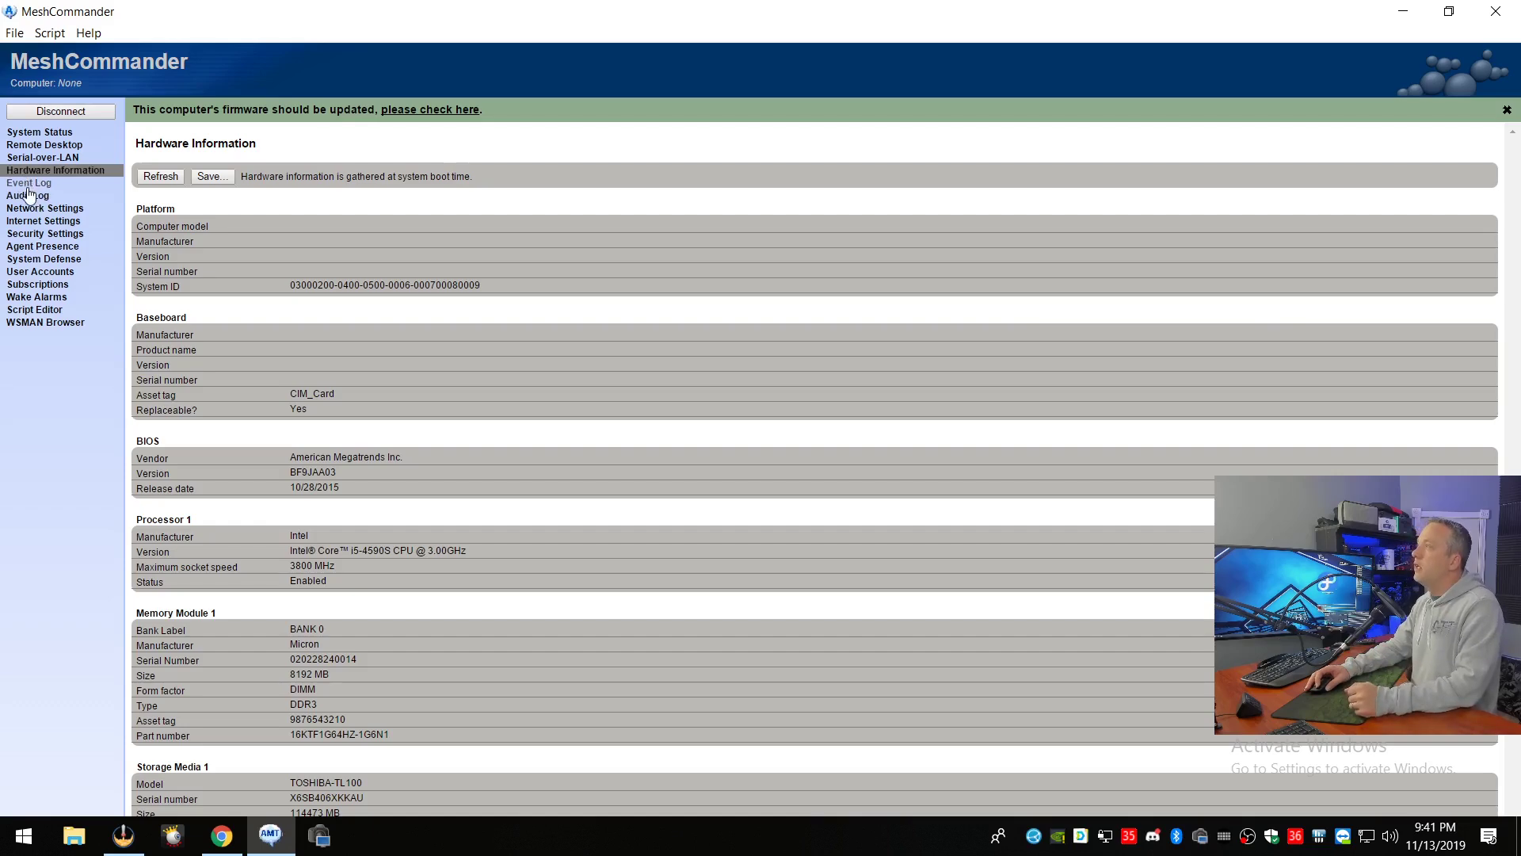
pyautogui.click(25, 184)
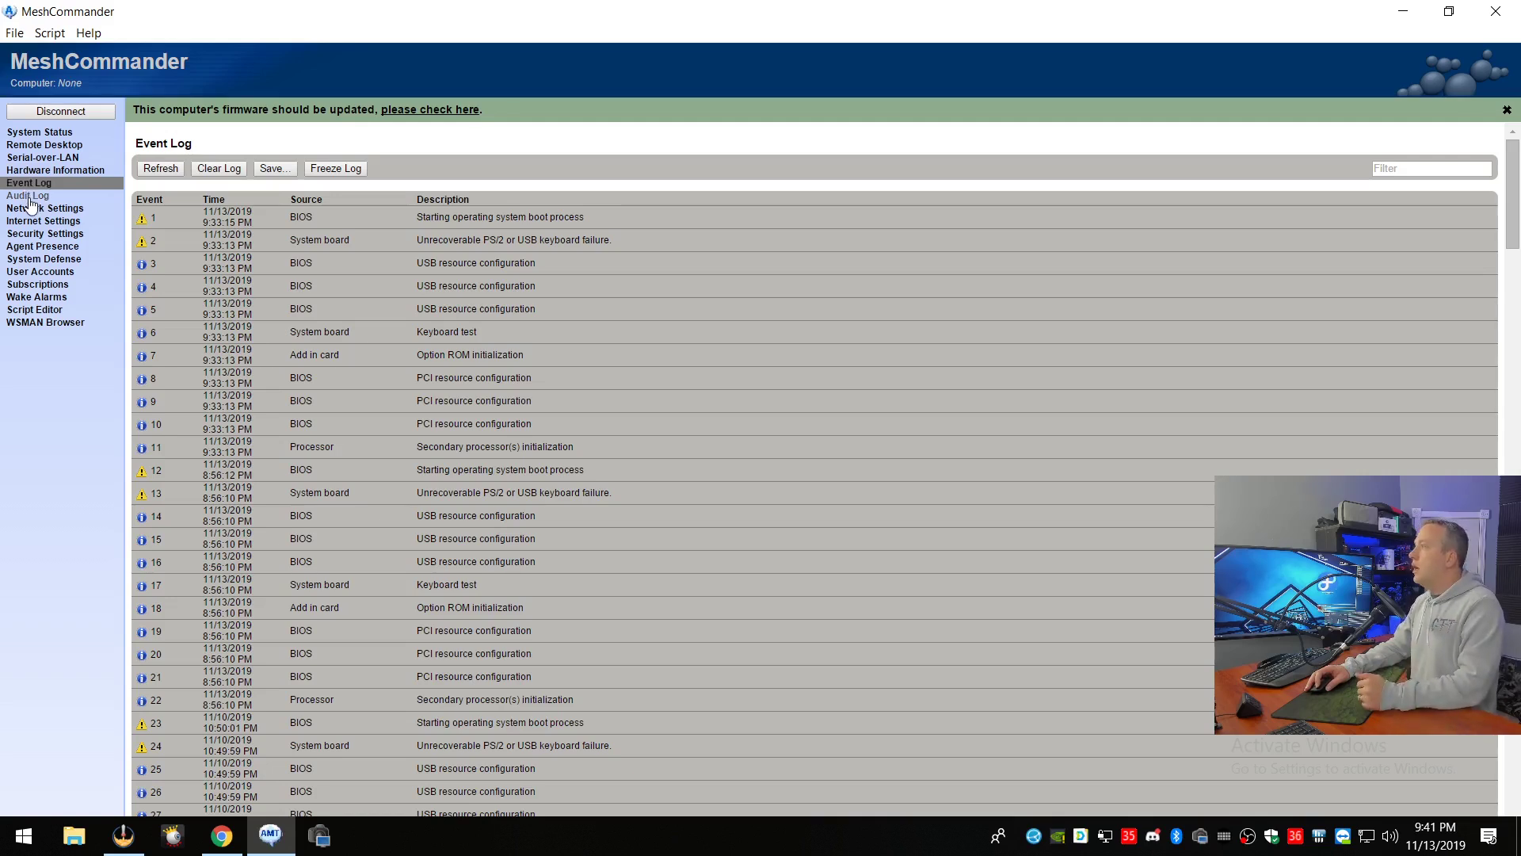
pyautogui.click(35, 209)
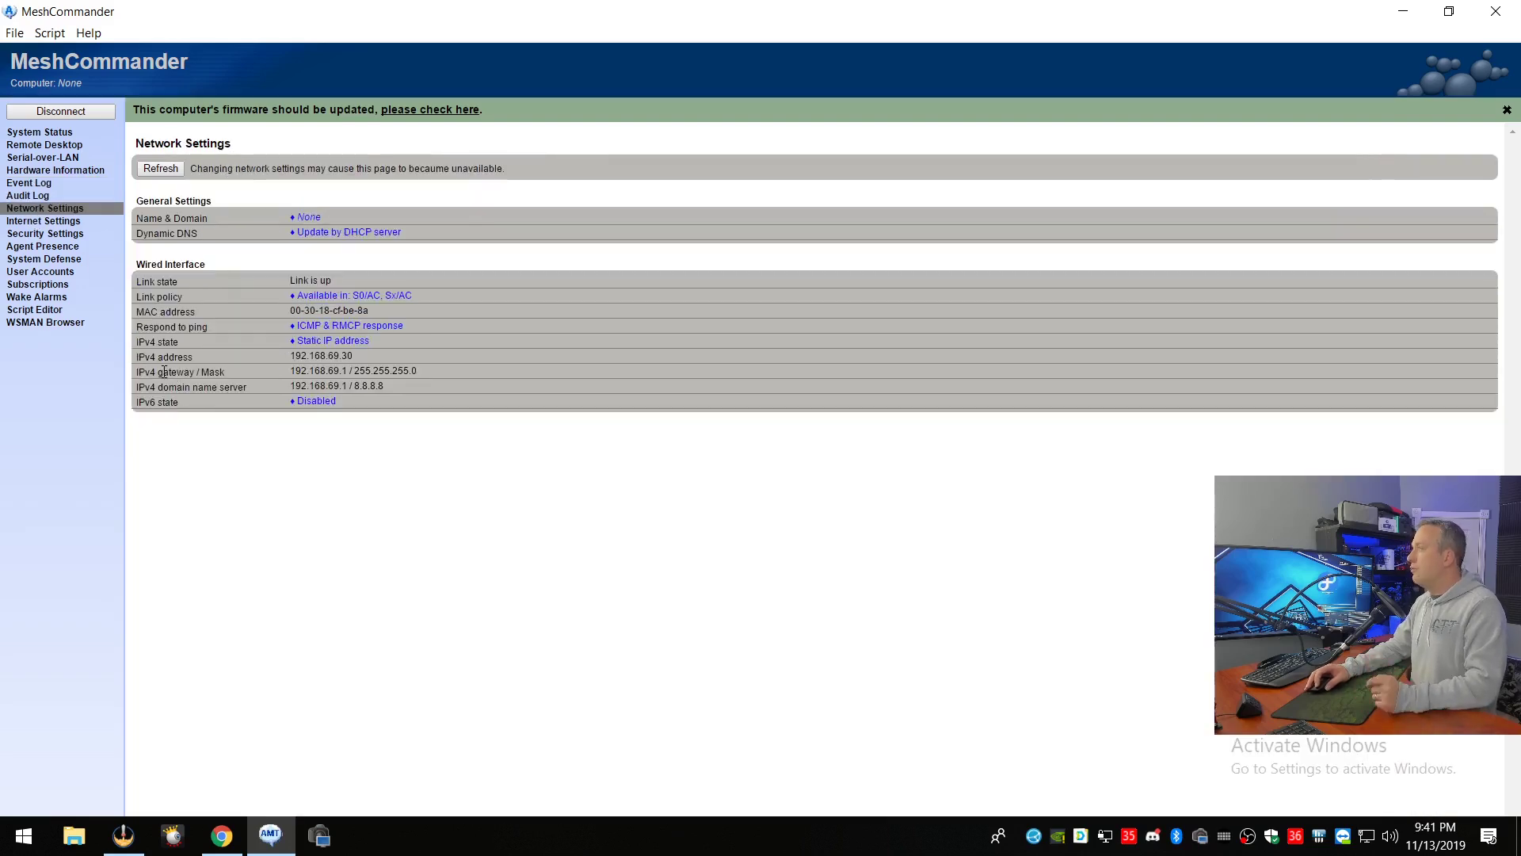
pyautogui.click(41, 225)
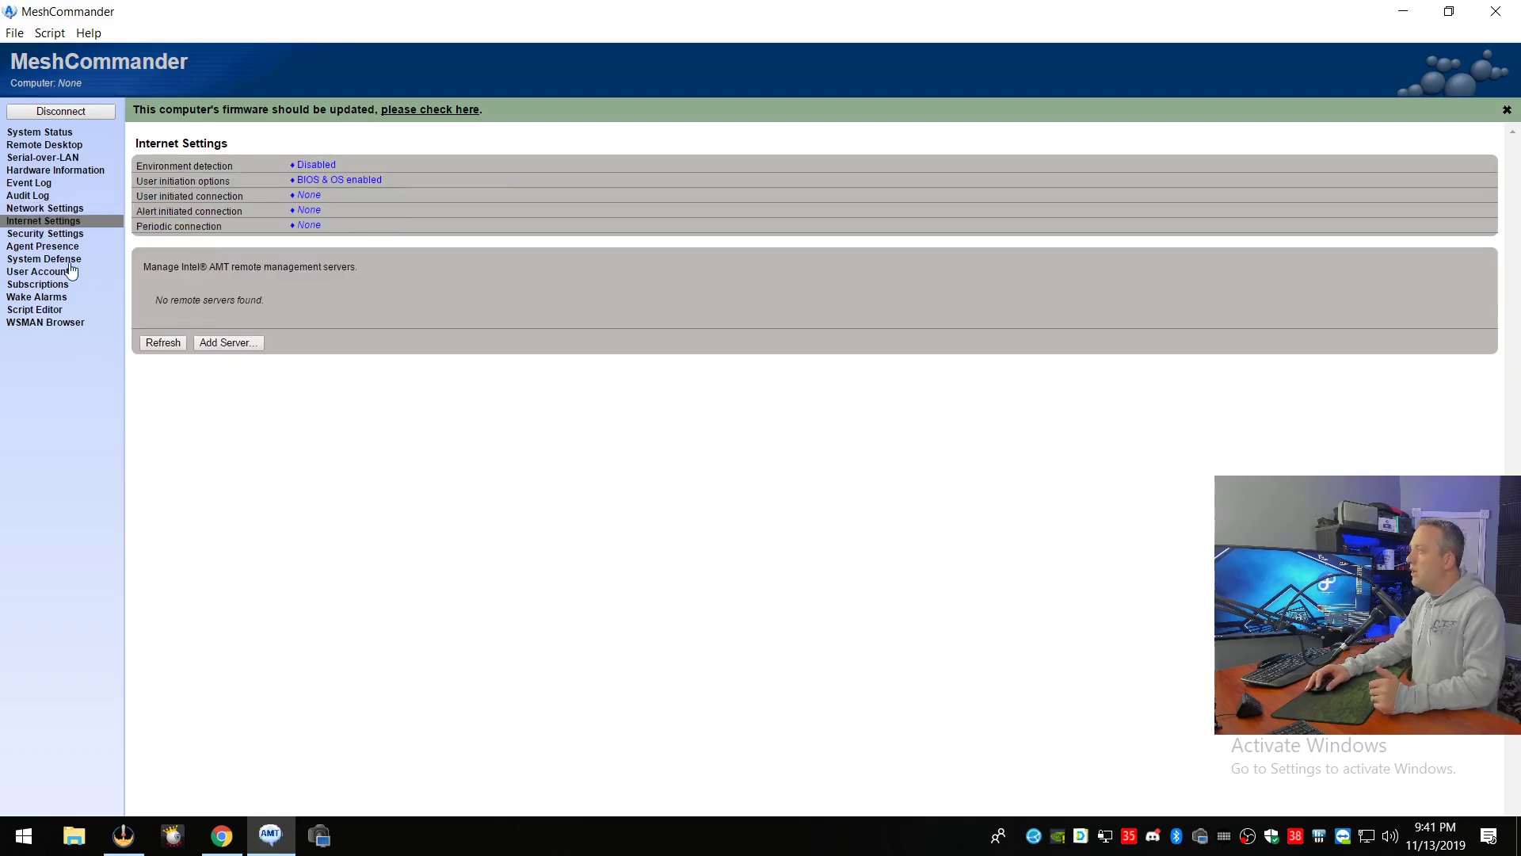
# Review and reload security settings, then check system defense, user accounts, event subscriptions and wake alarms
pyautogui.click(46, 234)
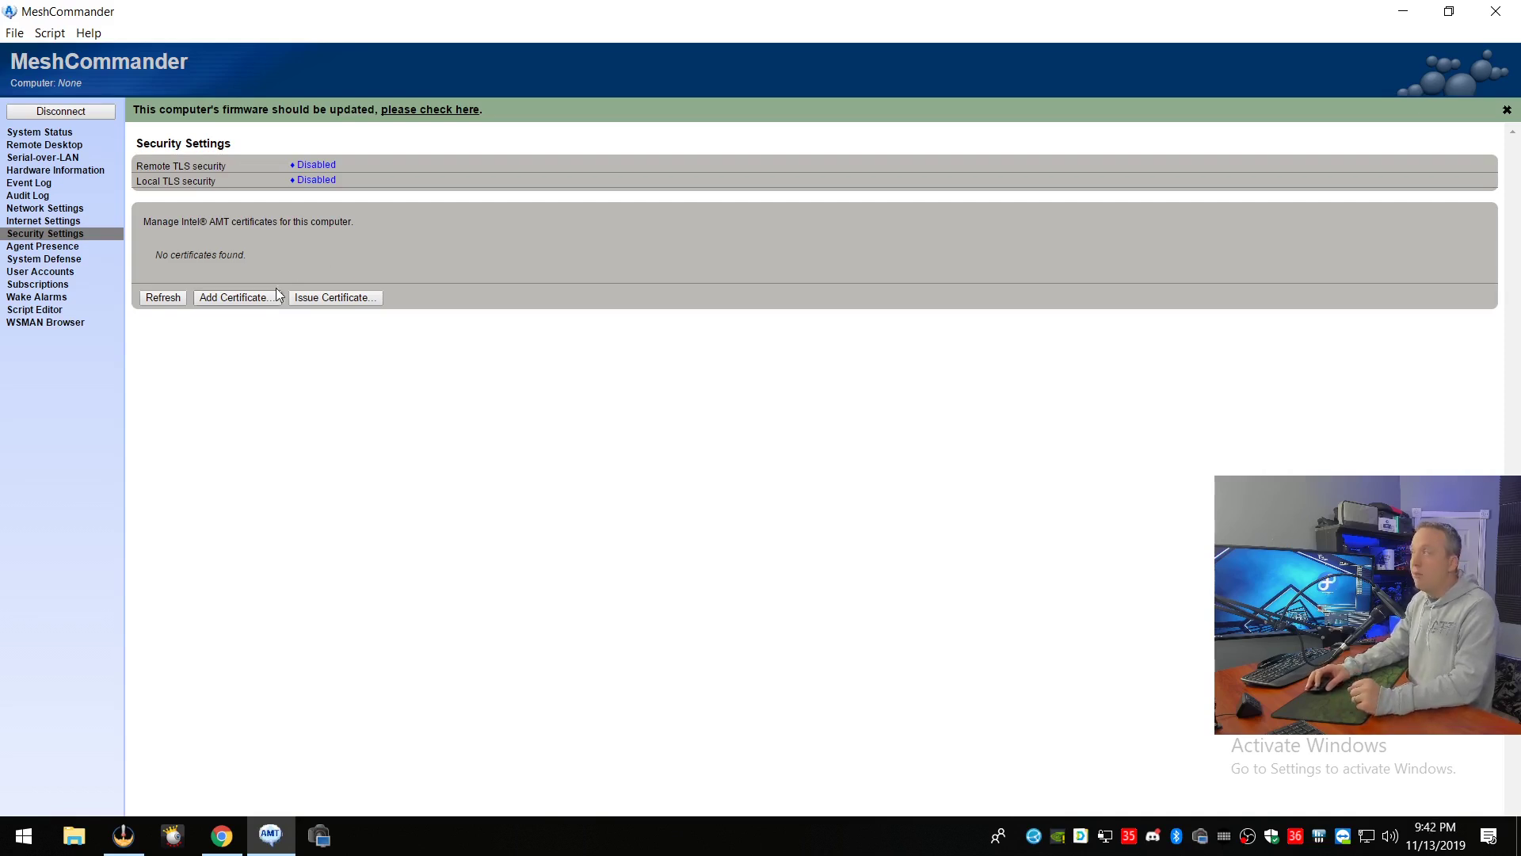
pyautogui.click(77, 237)
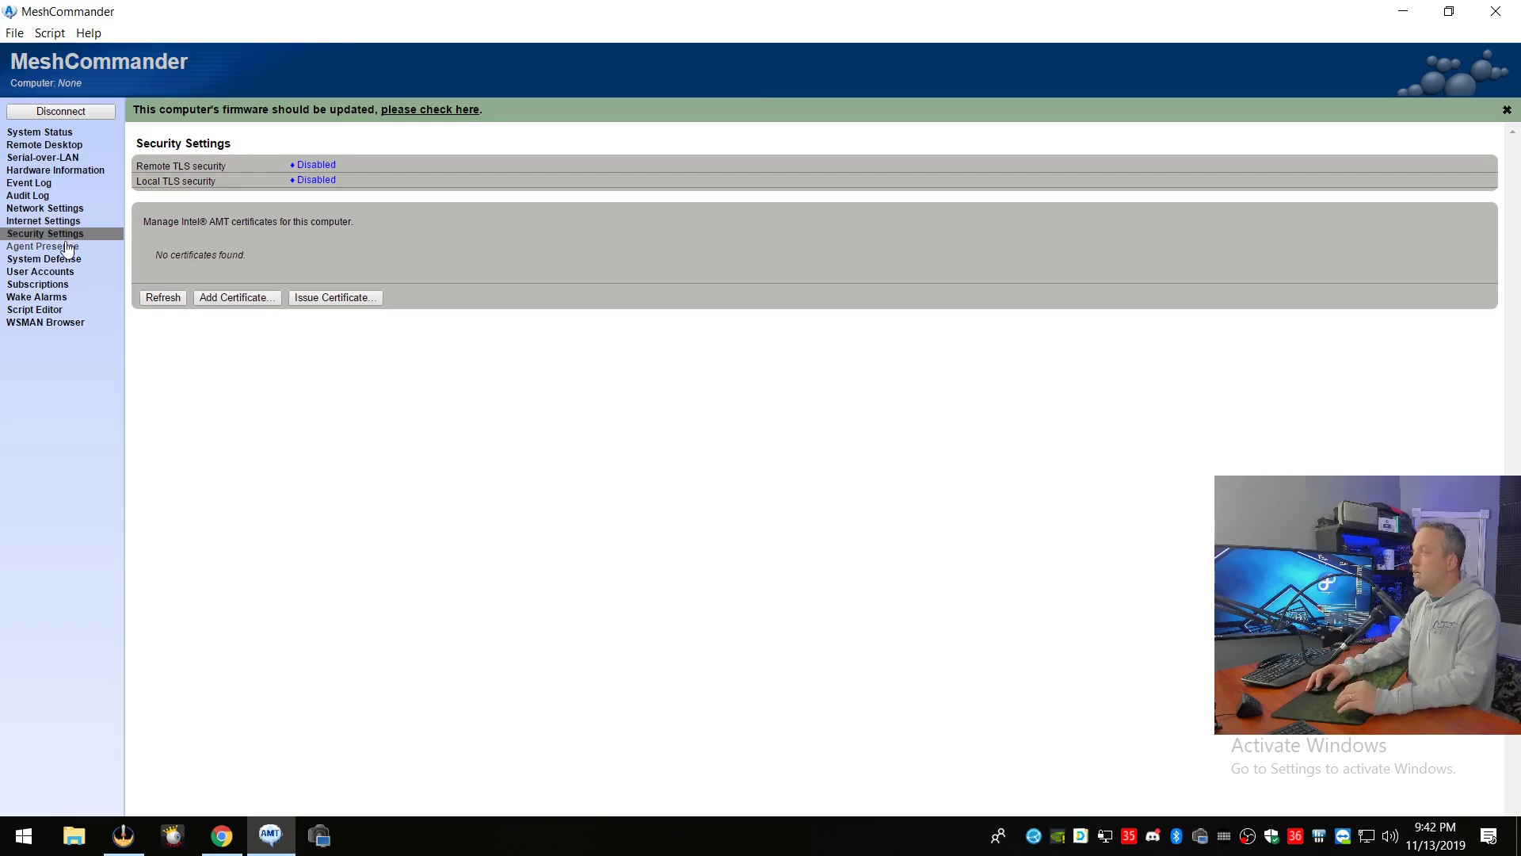
pyautogui.click(50, 260)
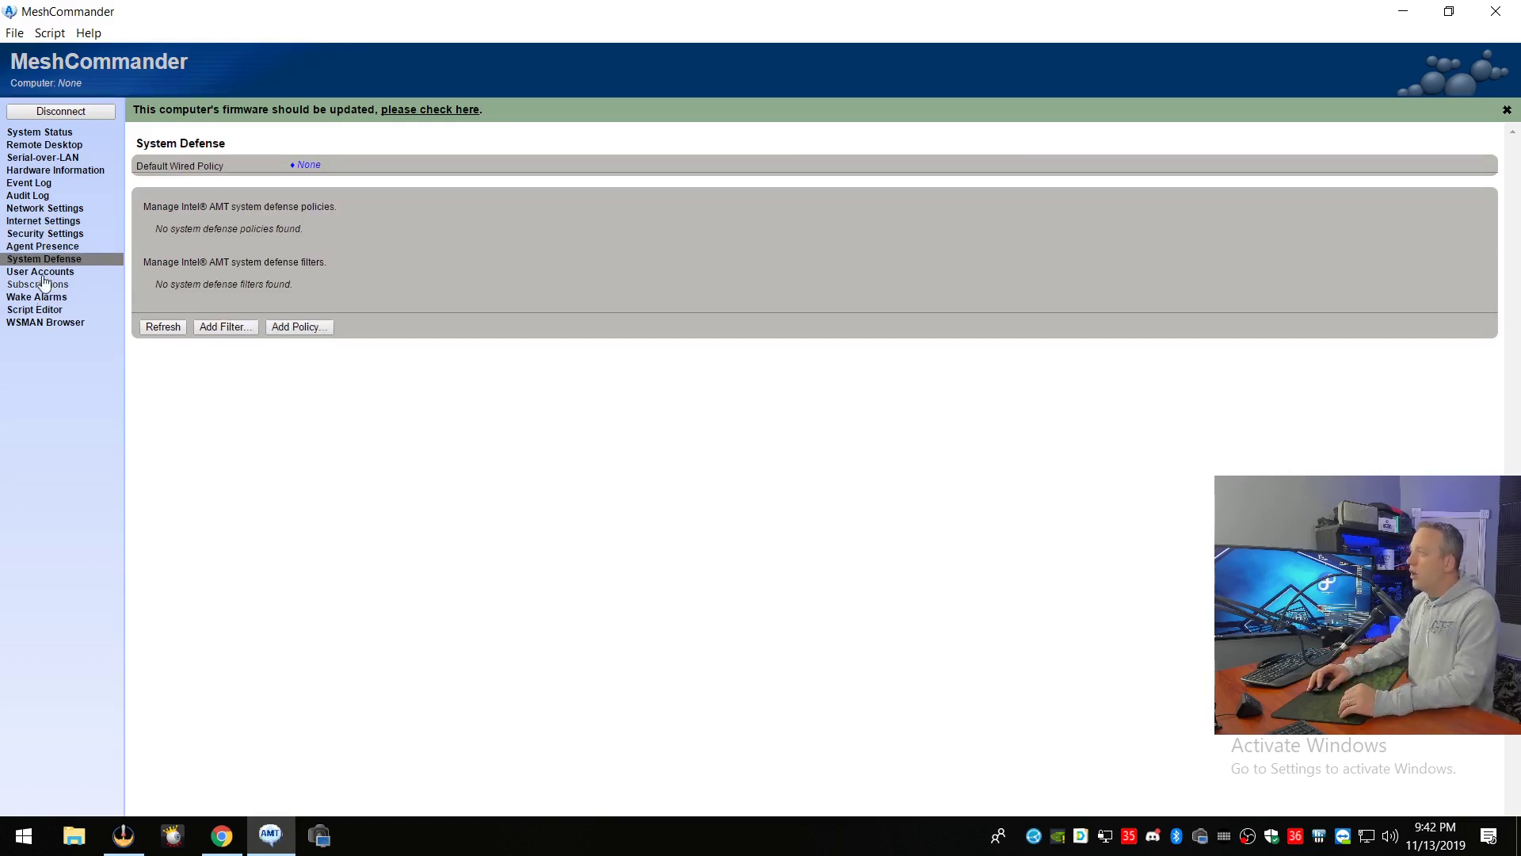
pyautogui.click(44, 272)
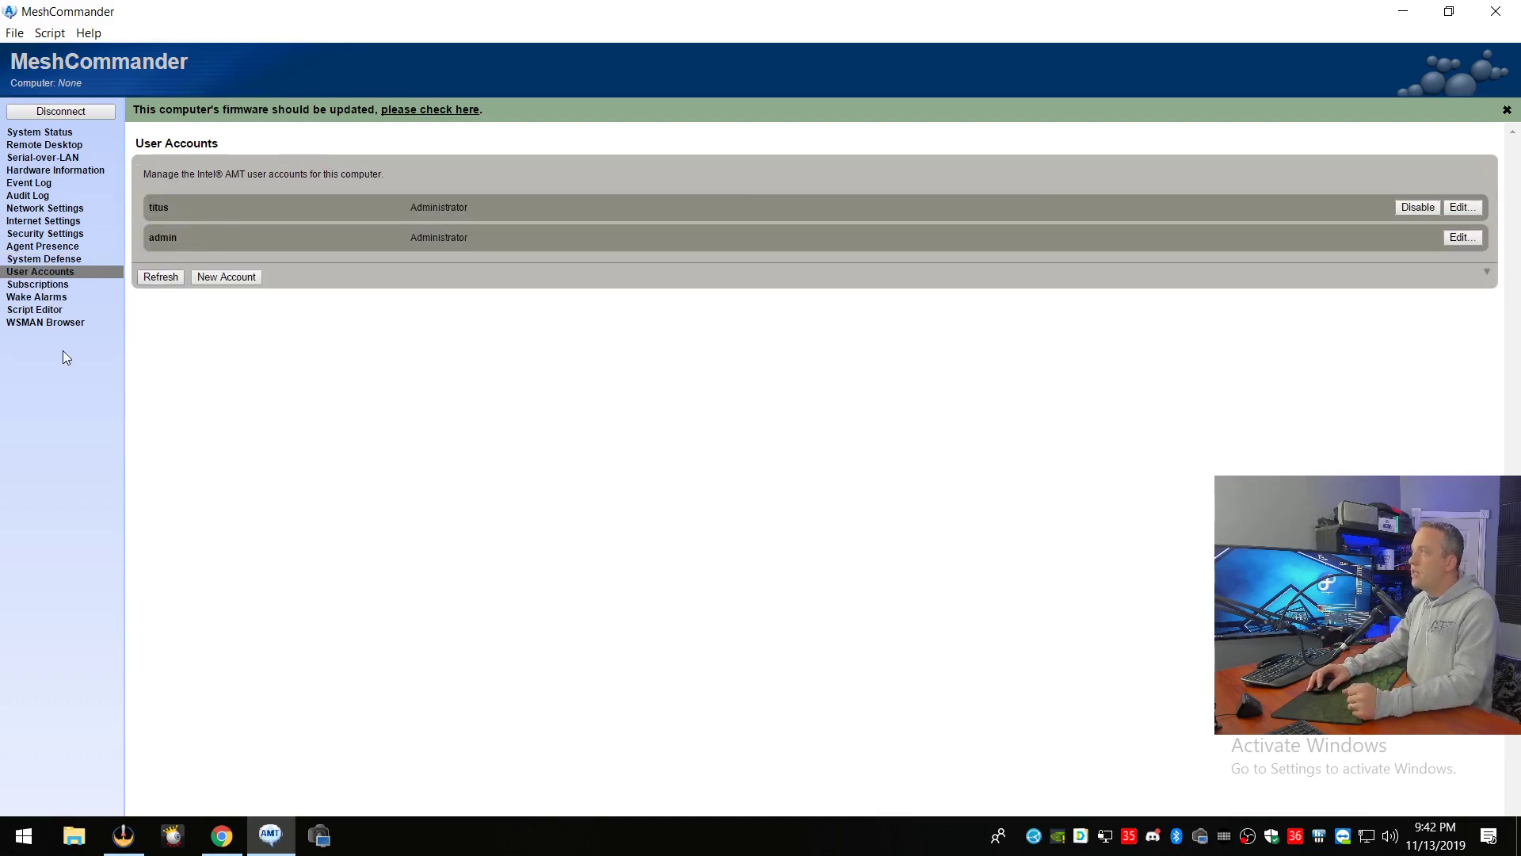
pyautogui.click(38, 285)
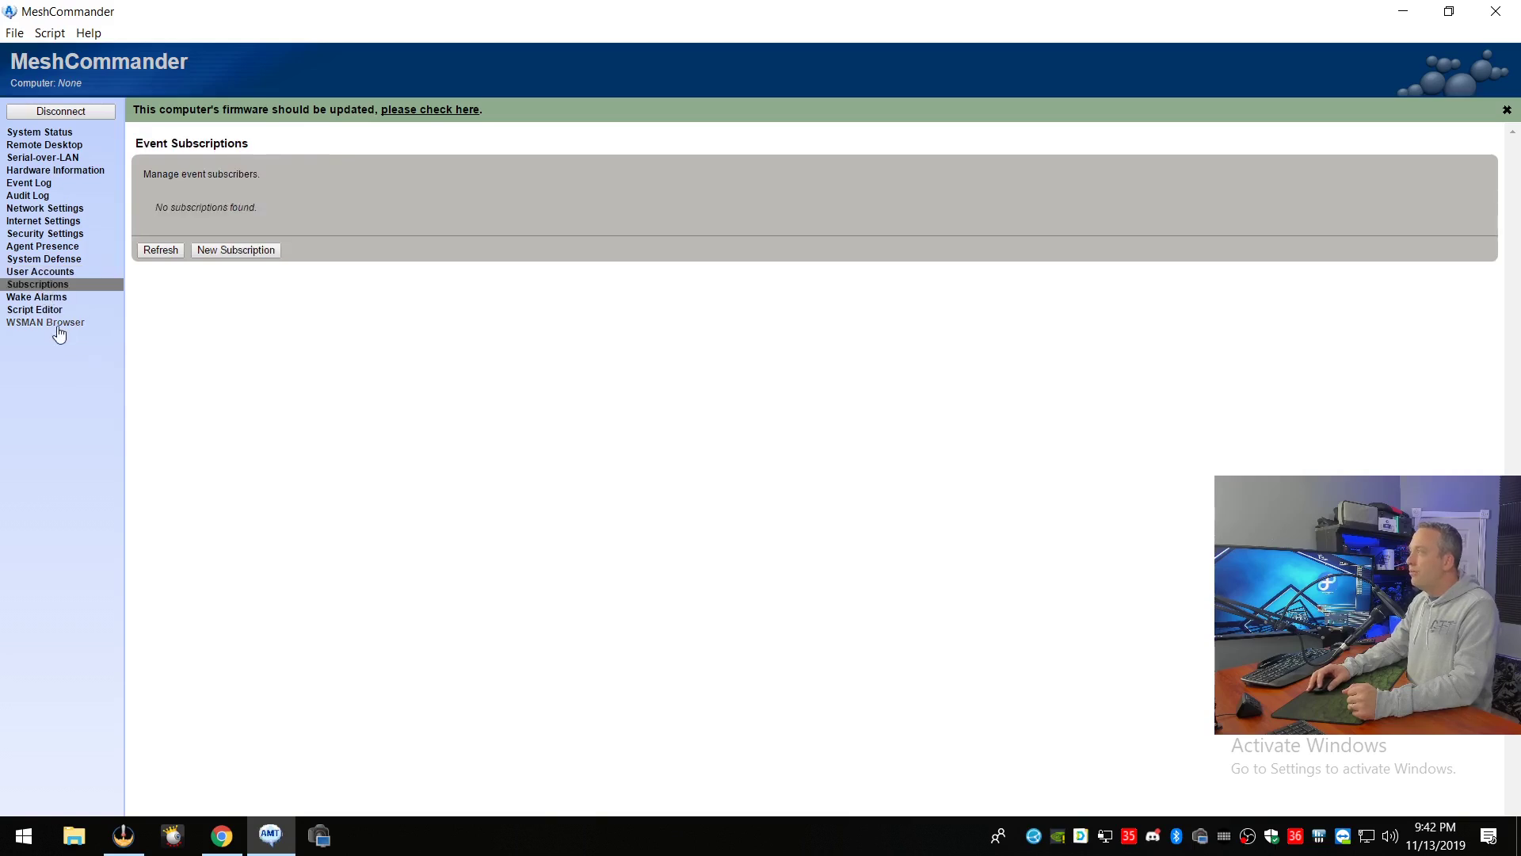
pyautogui.click(40, 298)
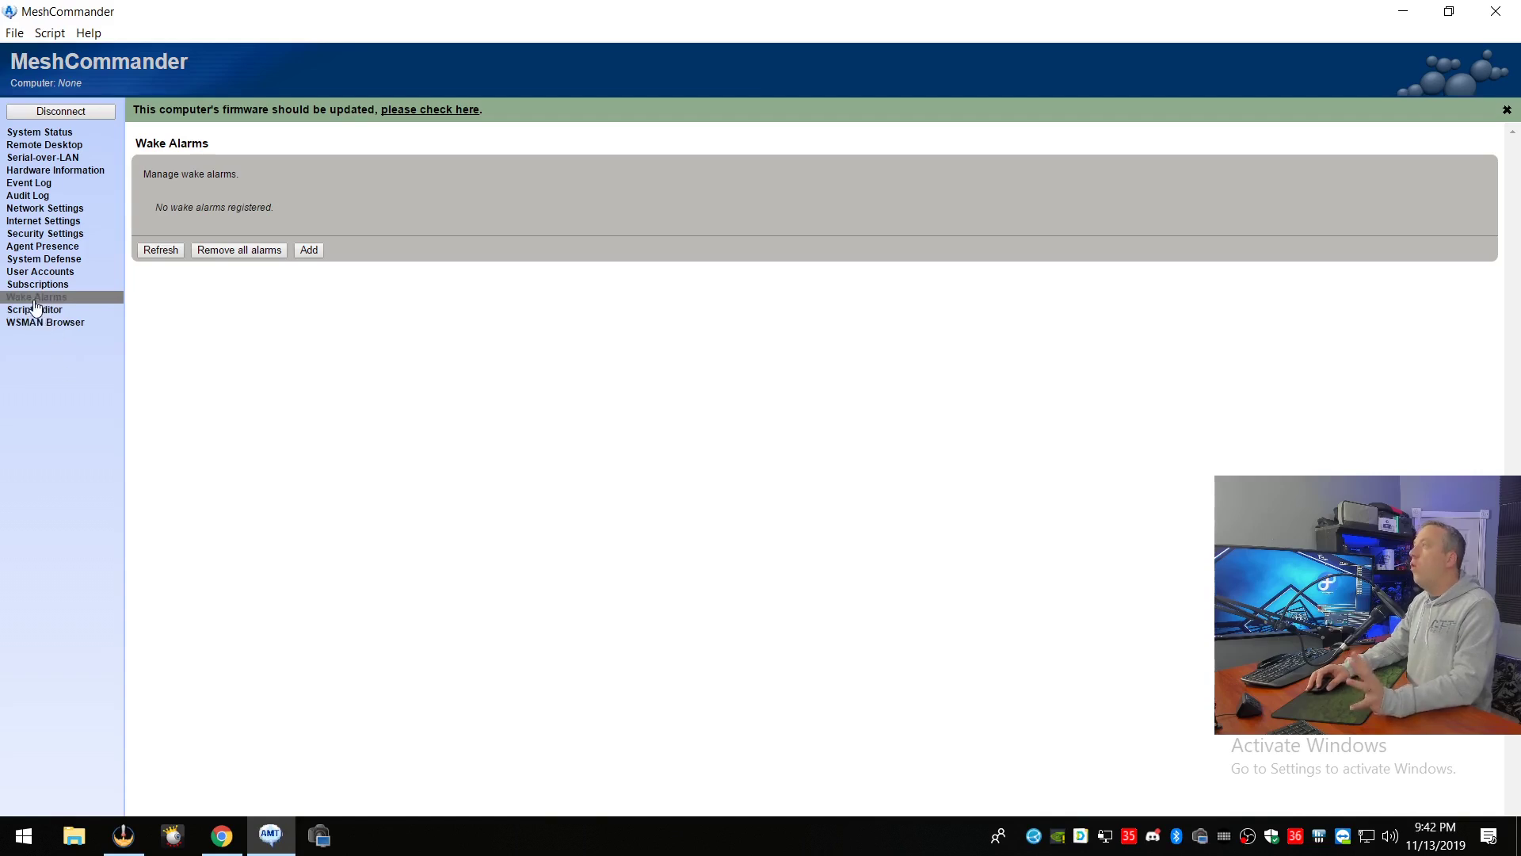
# Connect the Remote Desktop session to server2008 and wake its screen from the screensaver
pyautogui.click(46, 145)
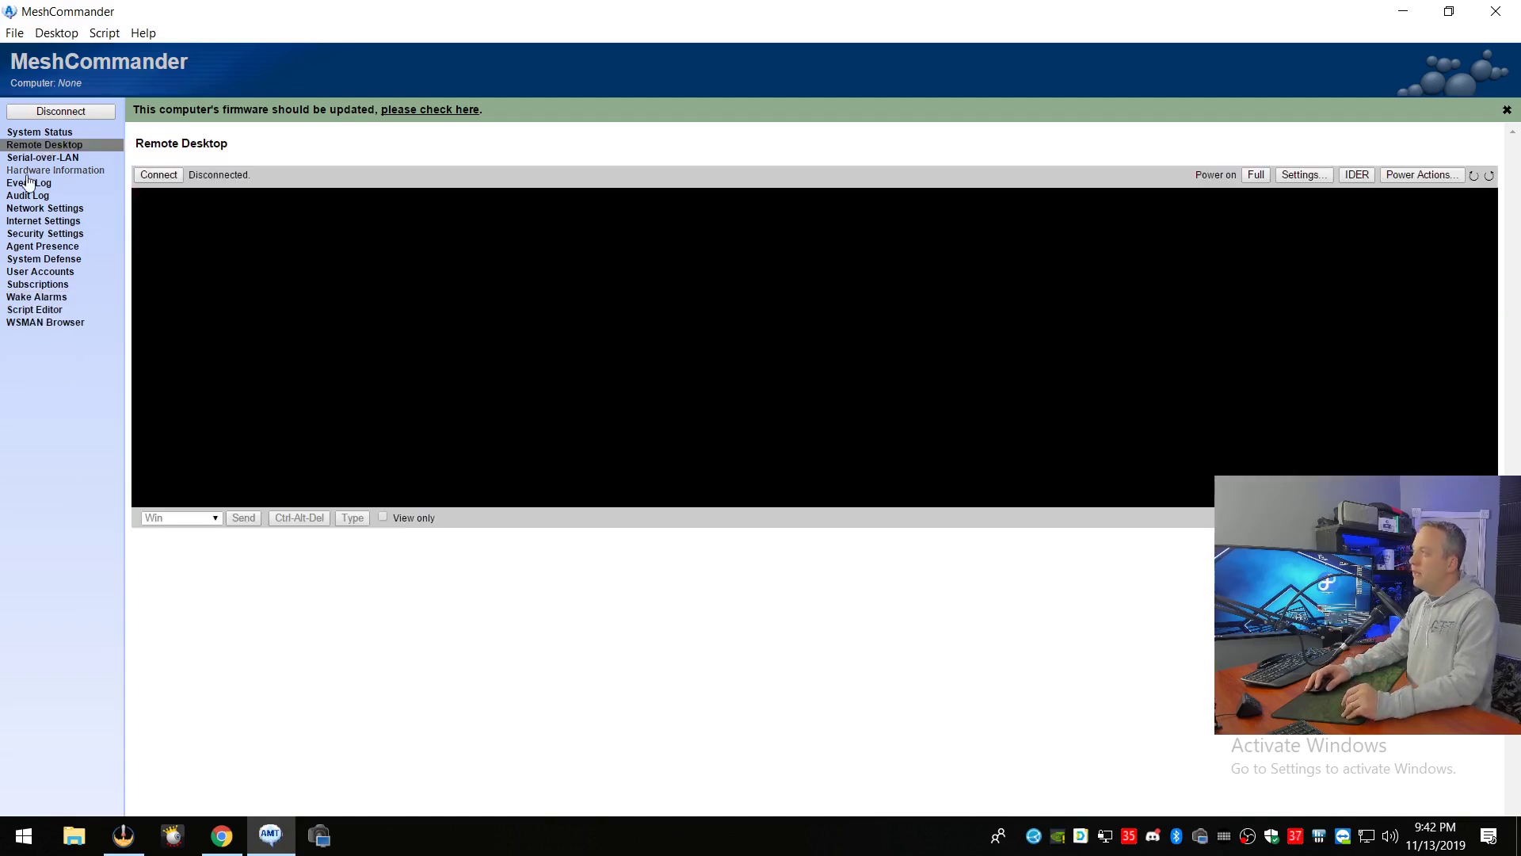
pyautogui.click(158, 175)
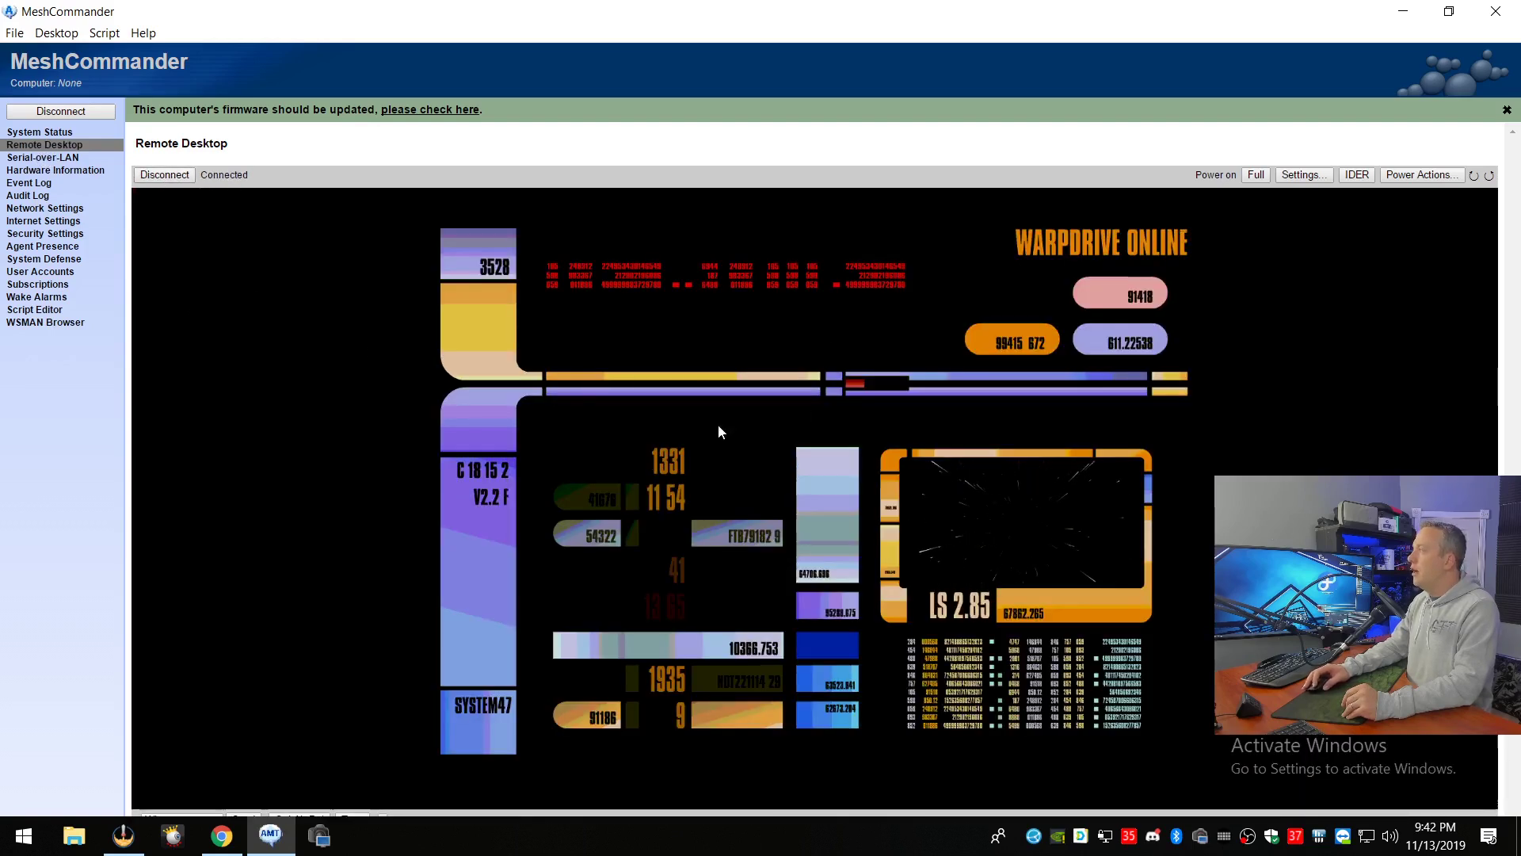
pyautogui.click(662, 437)
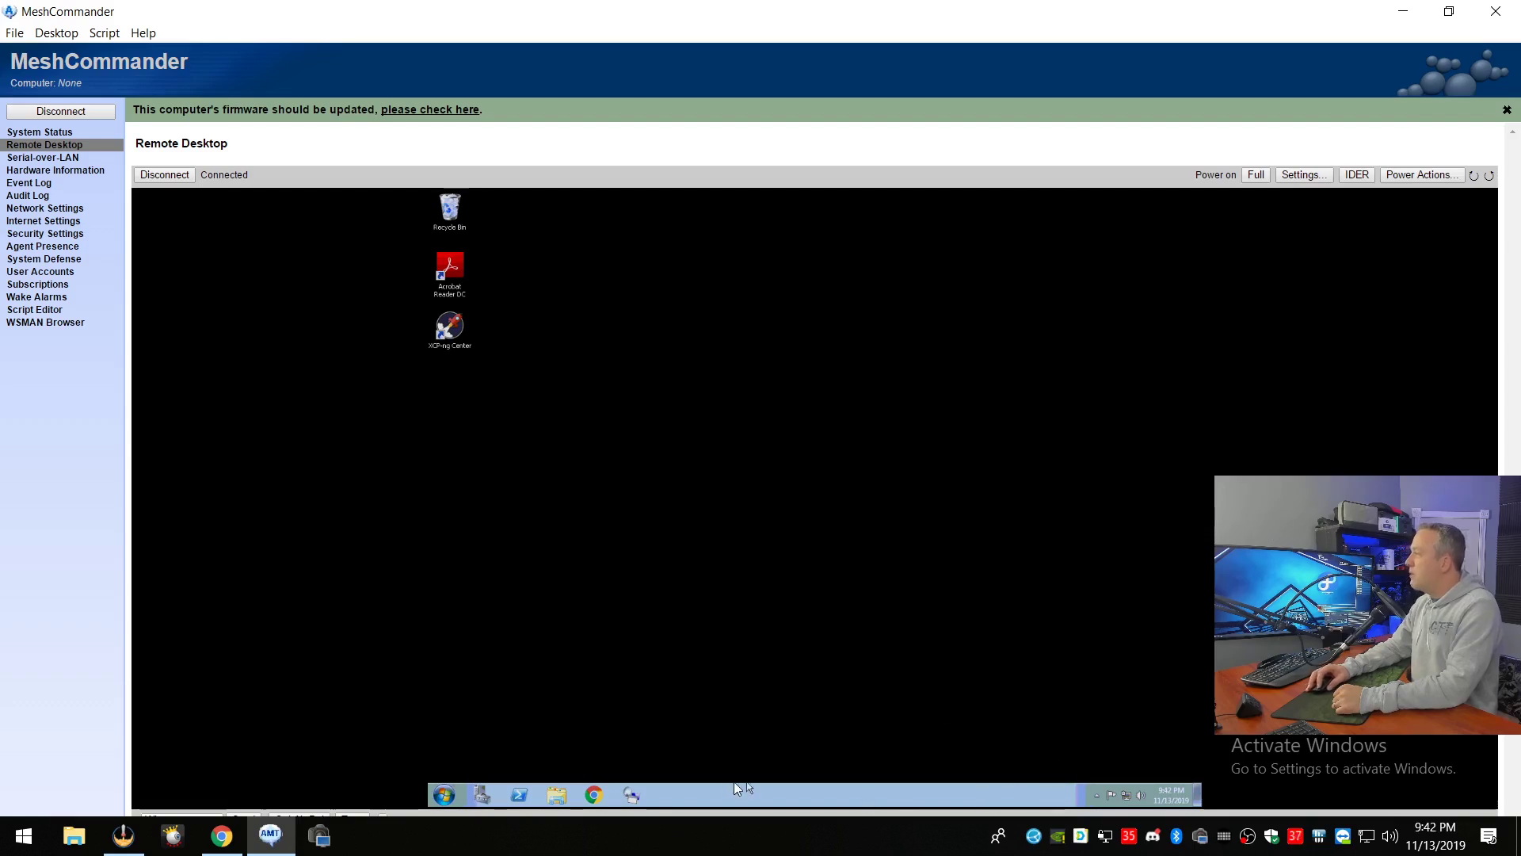
# Maximize the console window again and open the remote server's Windows Start menu
pyautogui.moveTo(994, 8); pyautogui.dragTo(649, 109)
pyautogui.doubleClick(648, 109)
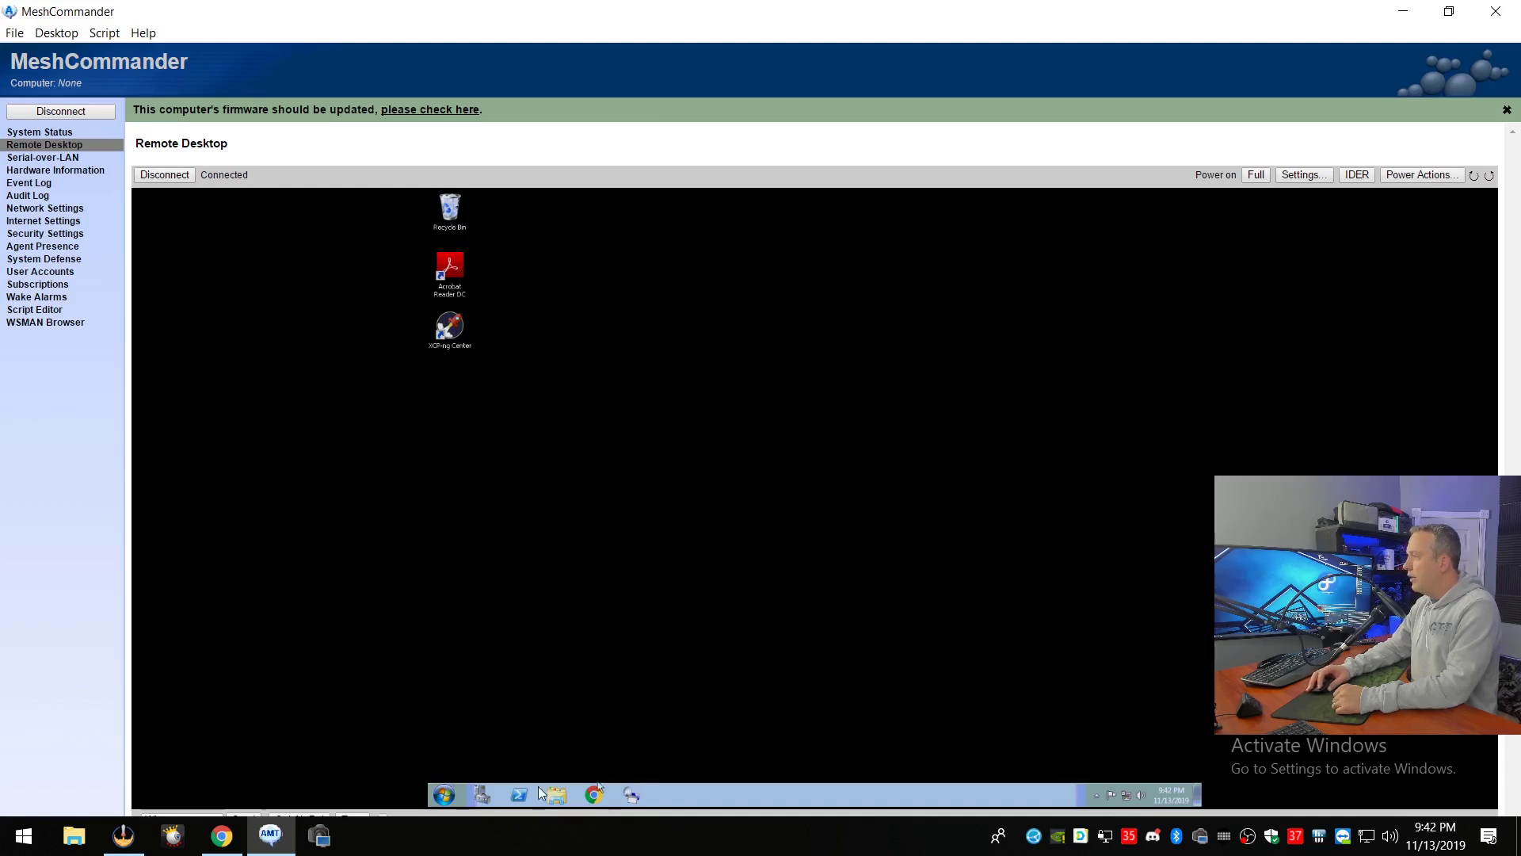
pyautogui.click(446, 792)
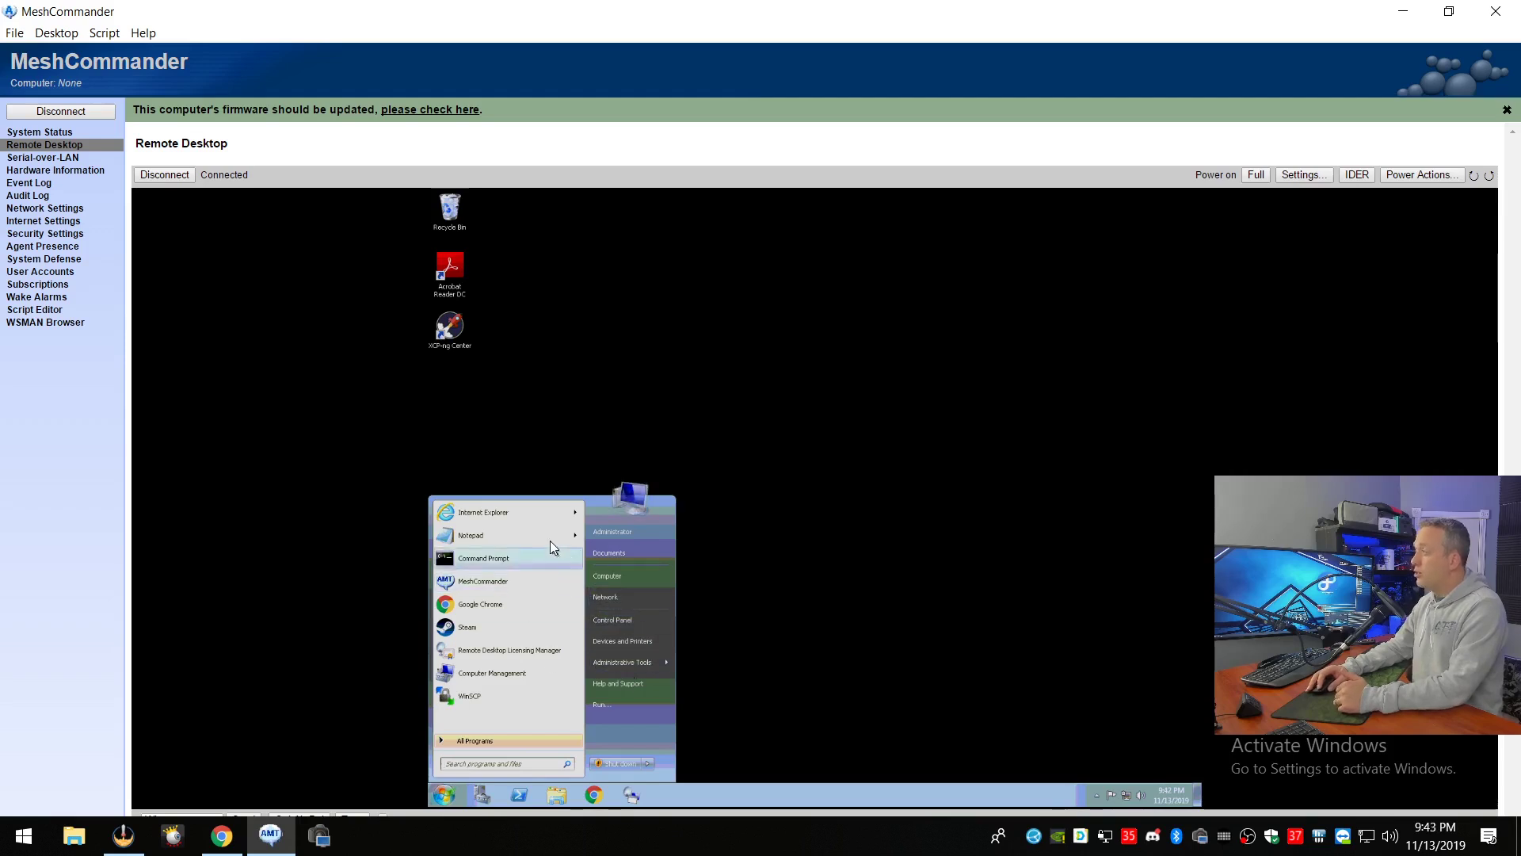
pyautogui.click(1453, 176)
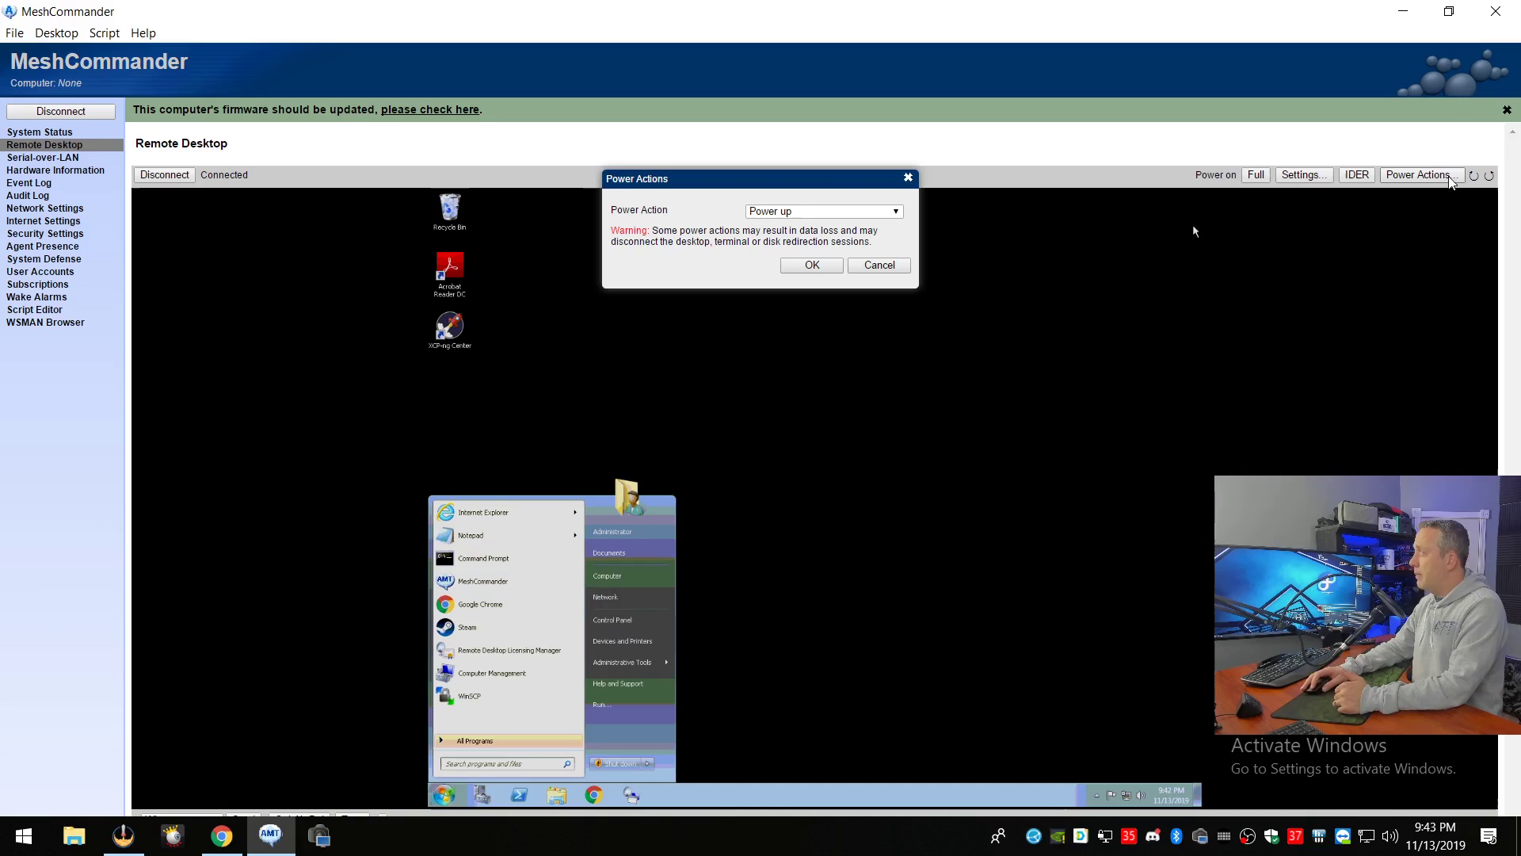
pyautogui.click(832, 211)
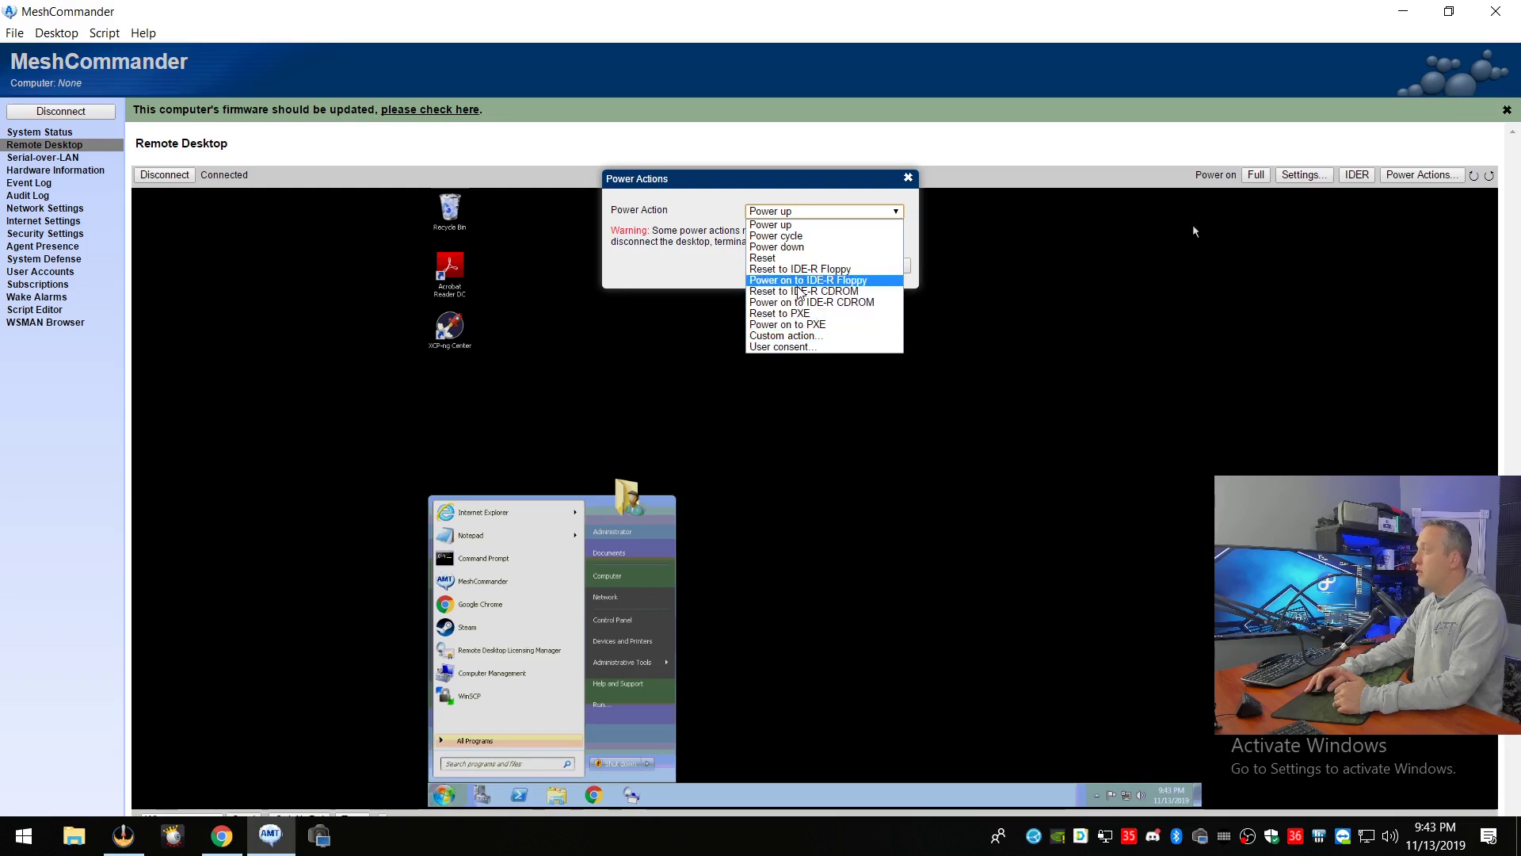
pyautogui.click(796, 586)
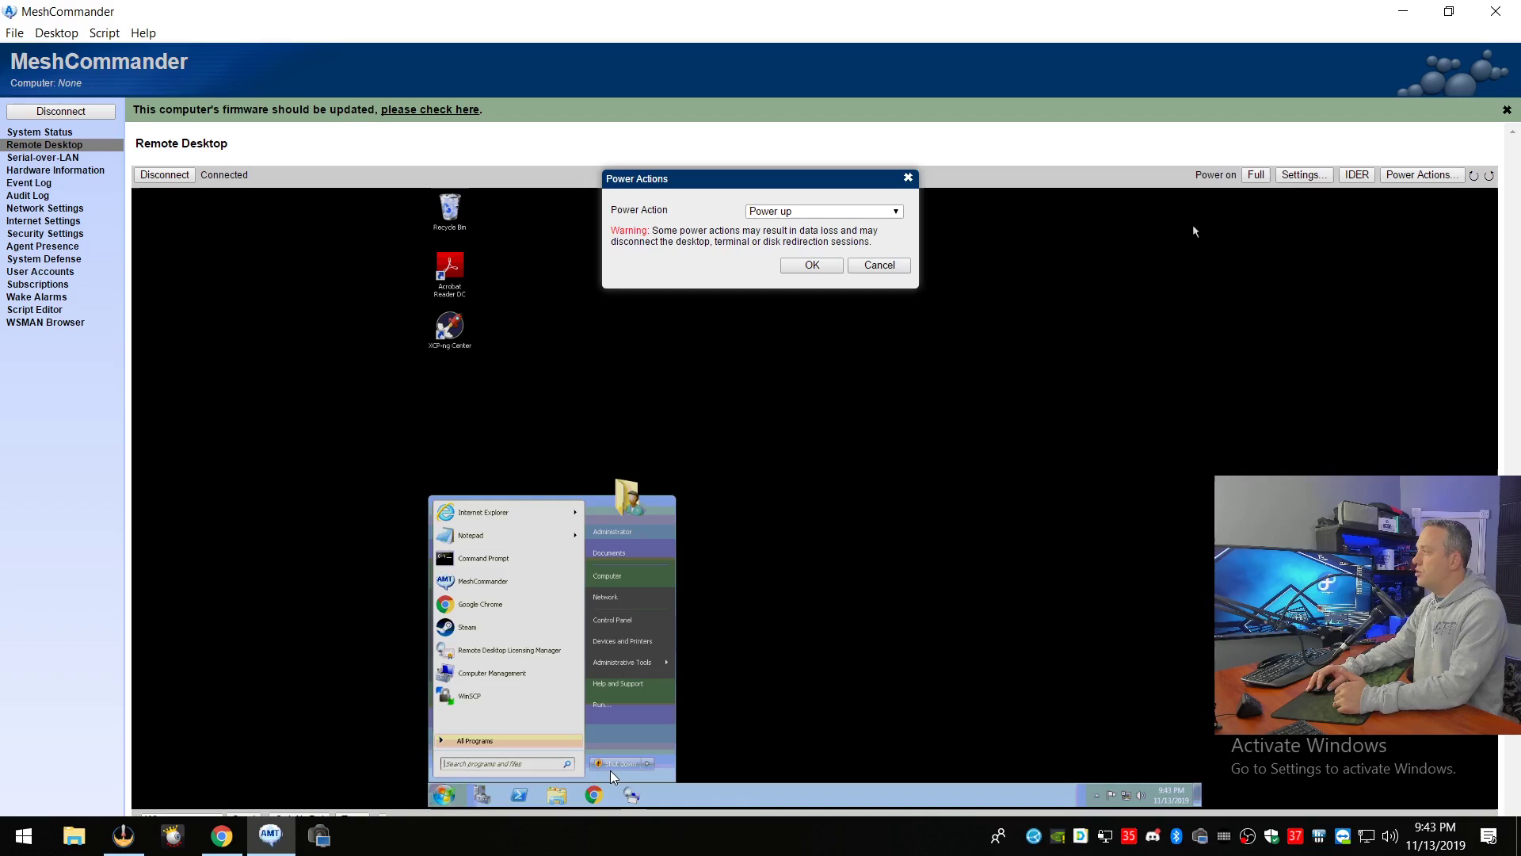
pyautogui.click(879, 267)
pyautogui.click(649, 760)
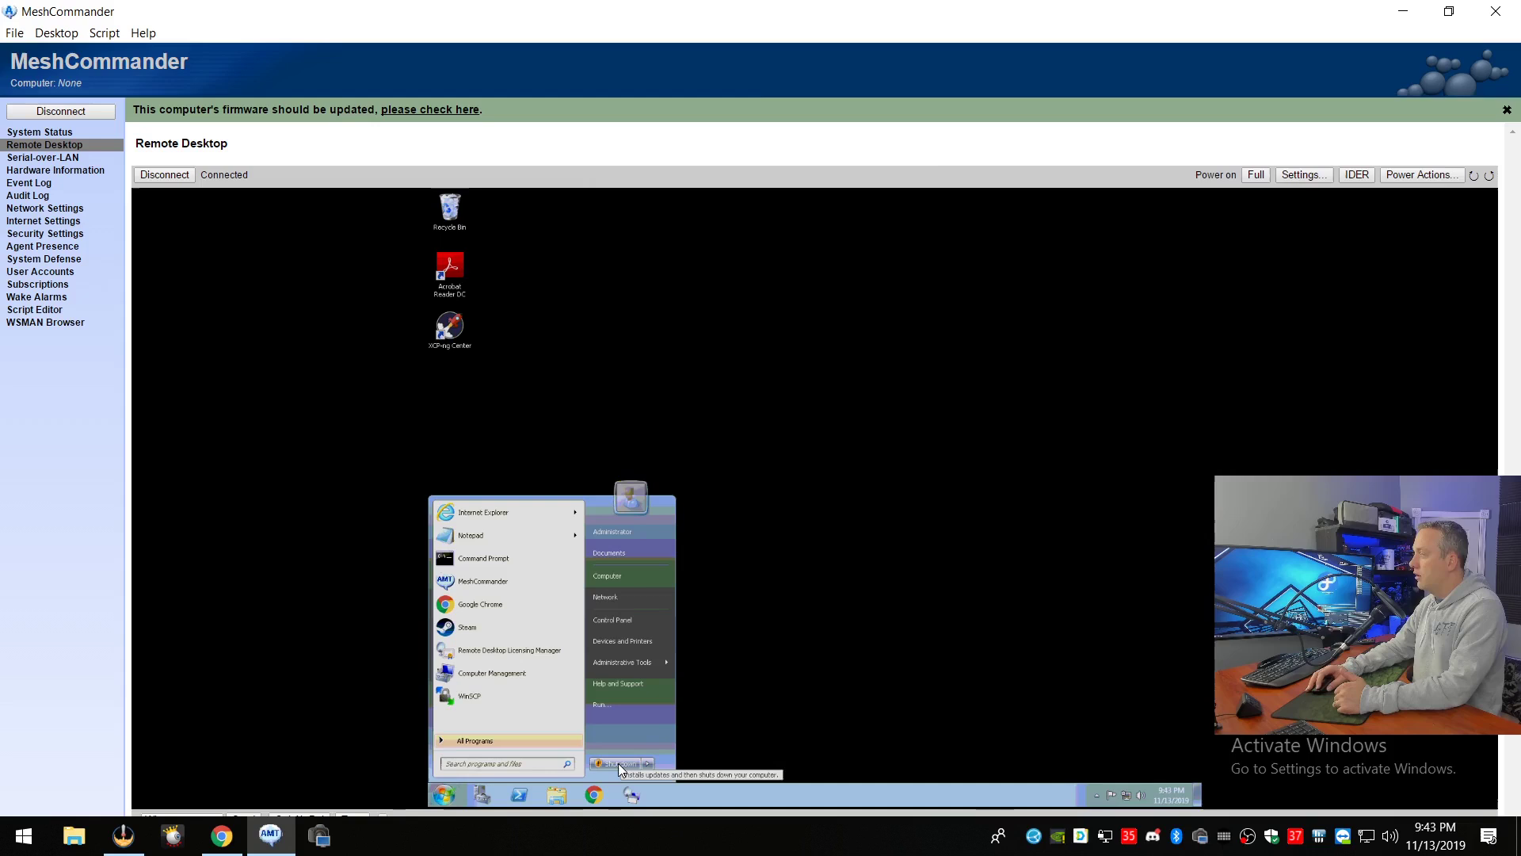
# Shut down the remote Windows server, then reconnect to server2008 over AMT
pyautogui.click(618, 763)
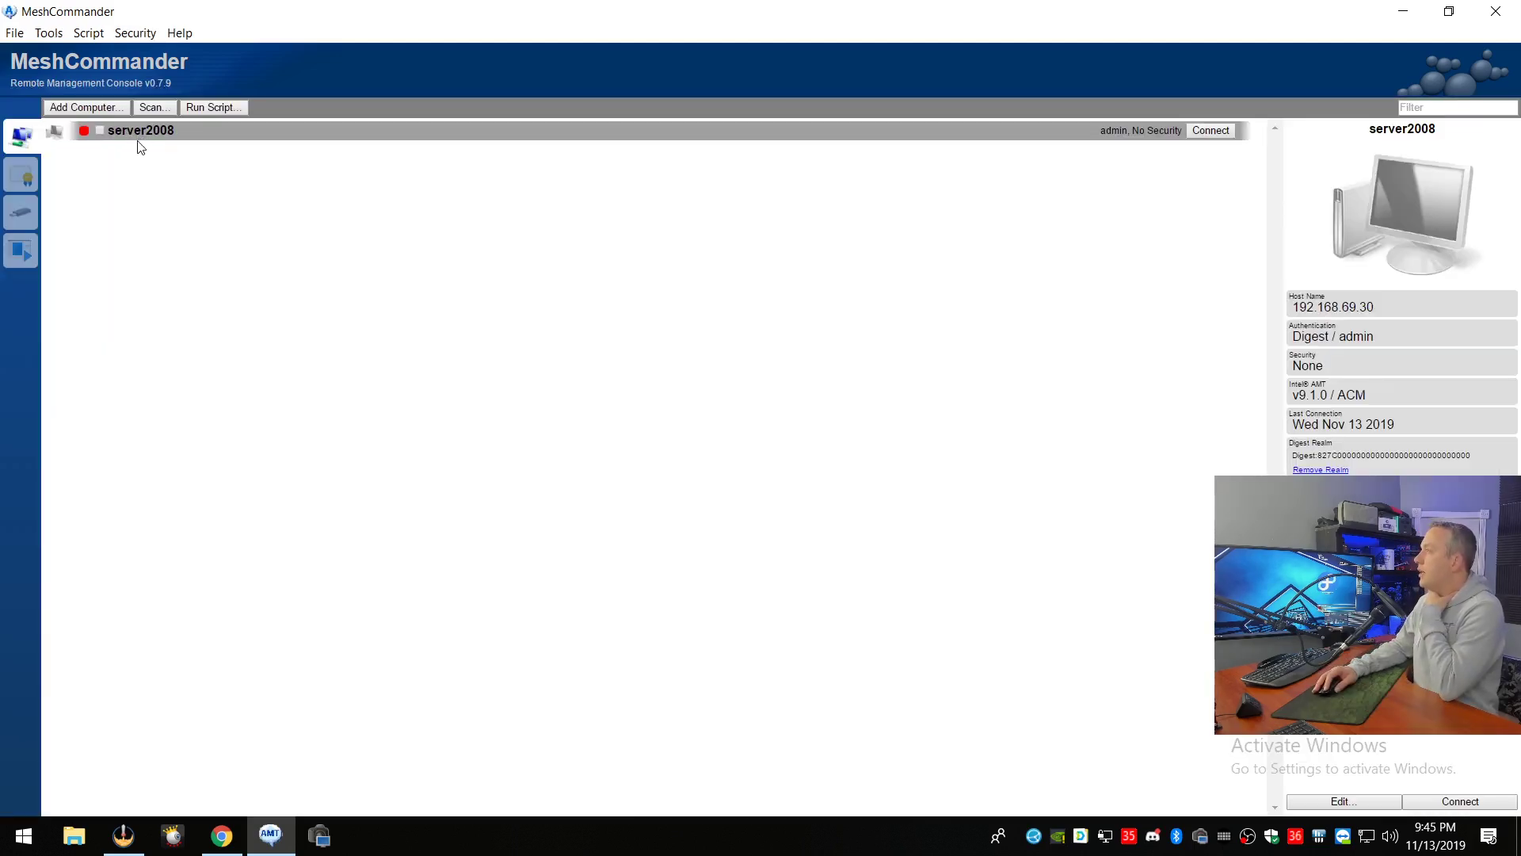
pyautogui.rightClick(140, 133)
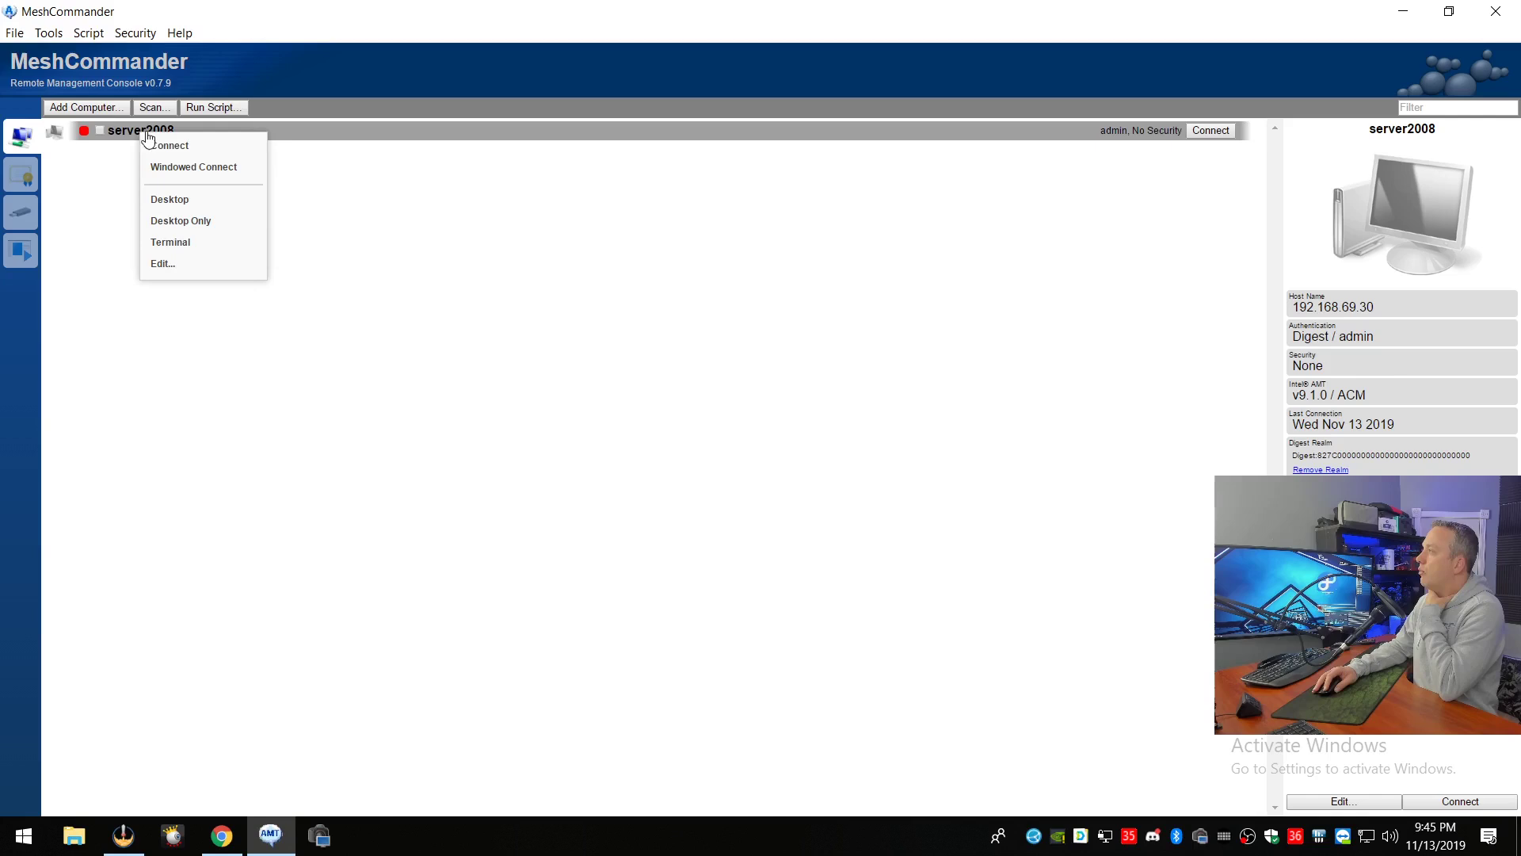
pyautogui.click(1073, 186)
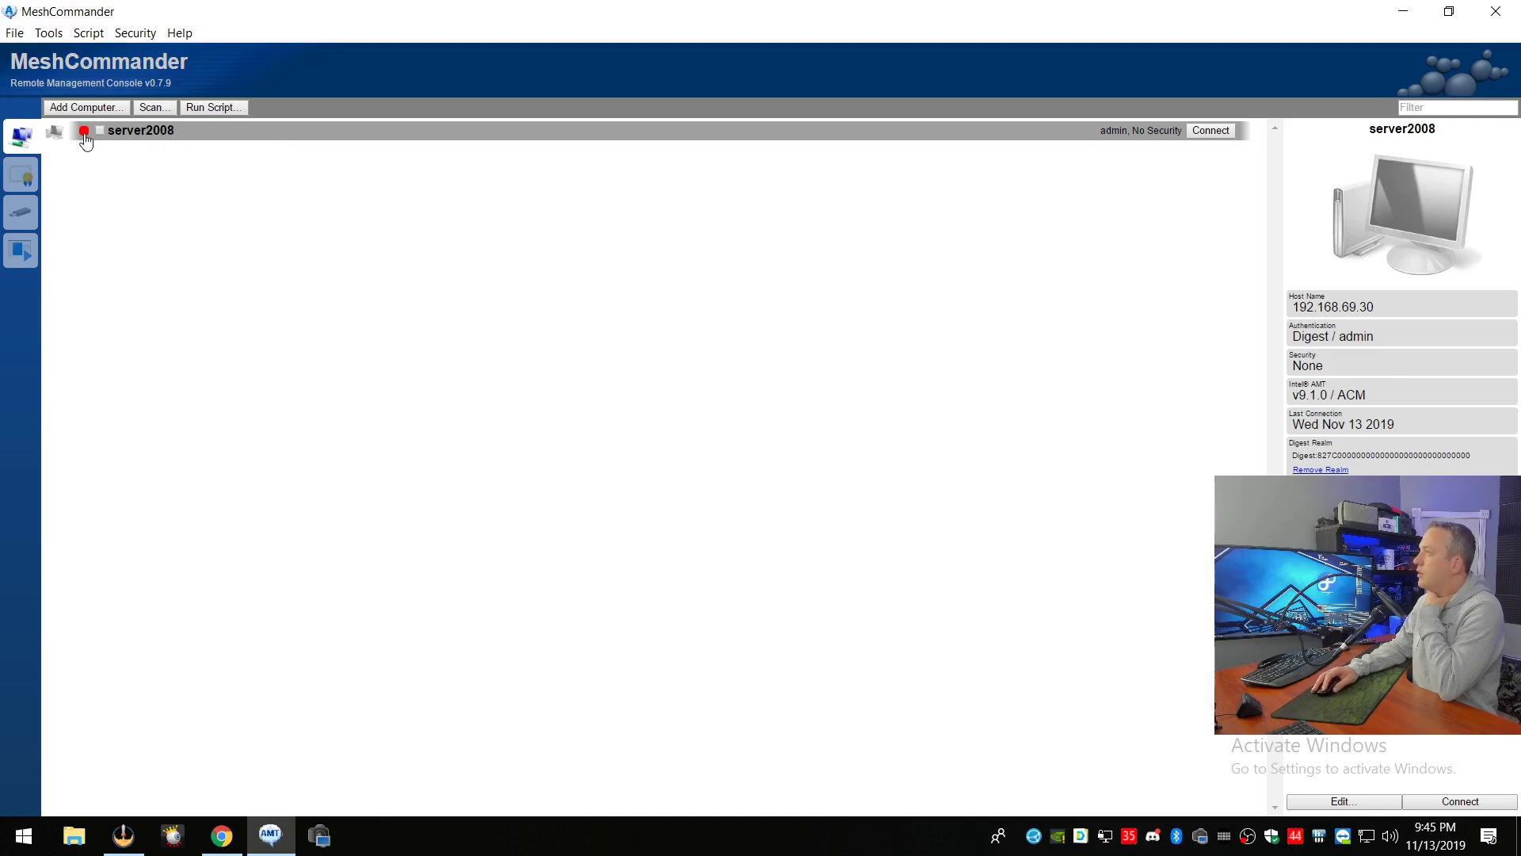
pyautogui.click(1206, 131)
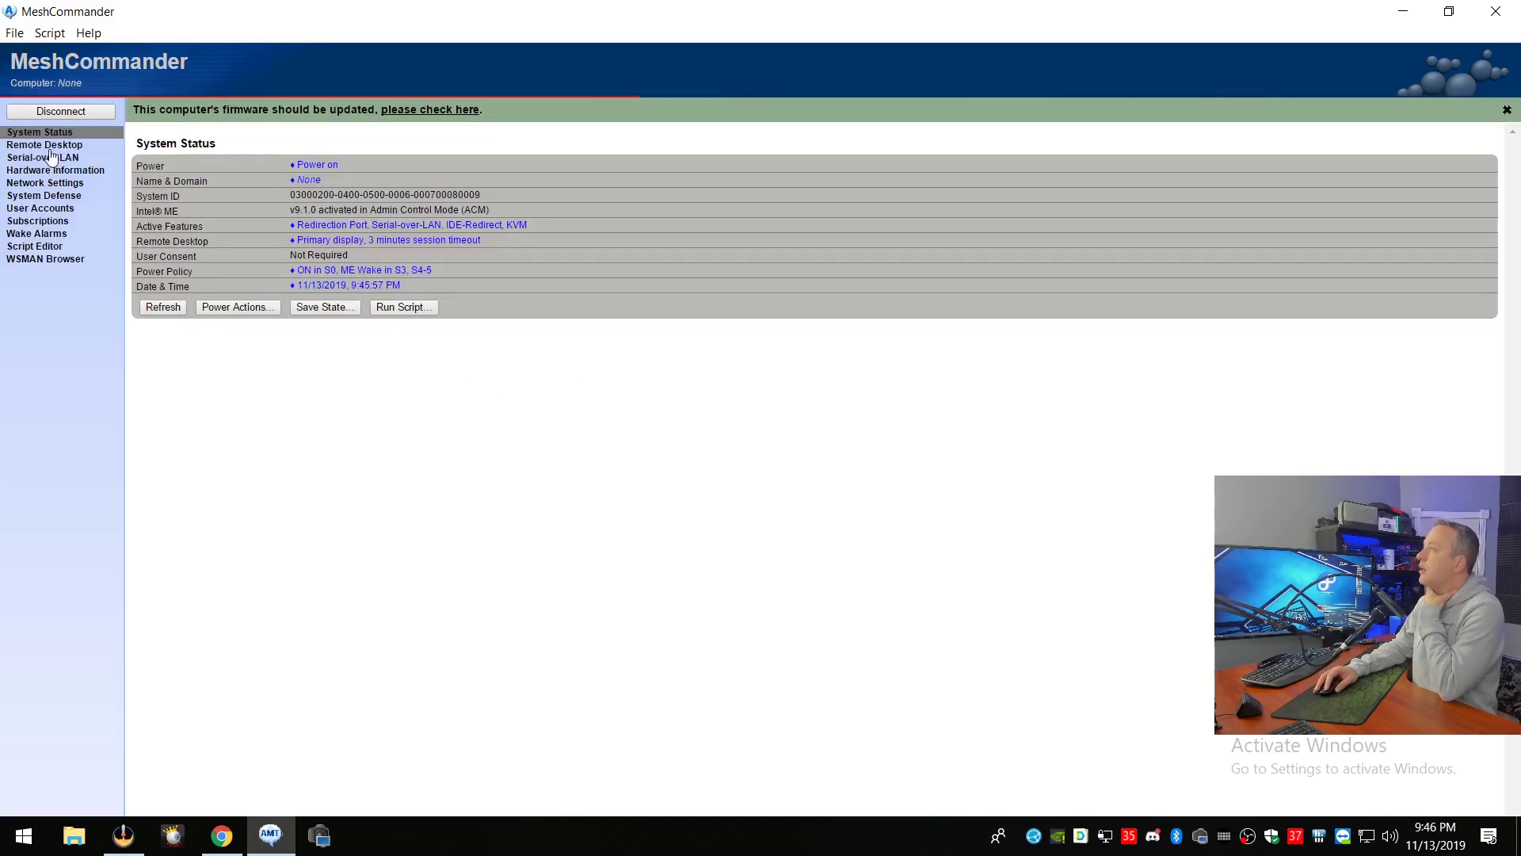
# Start a new Remote Desktop session showing server2008's 'Preparing to configure Windows' screen
pyautogui.click(46, 145)
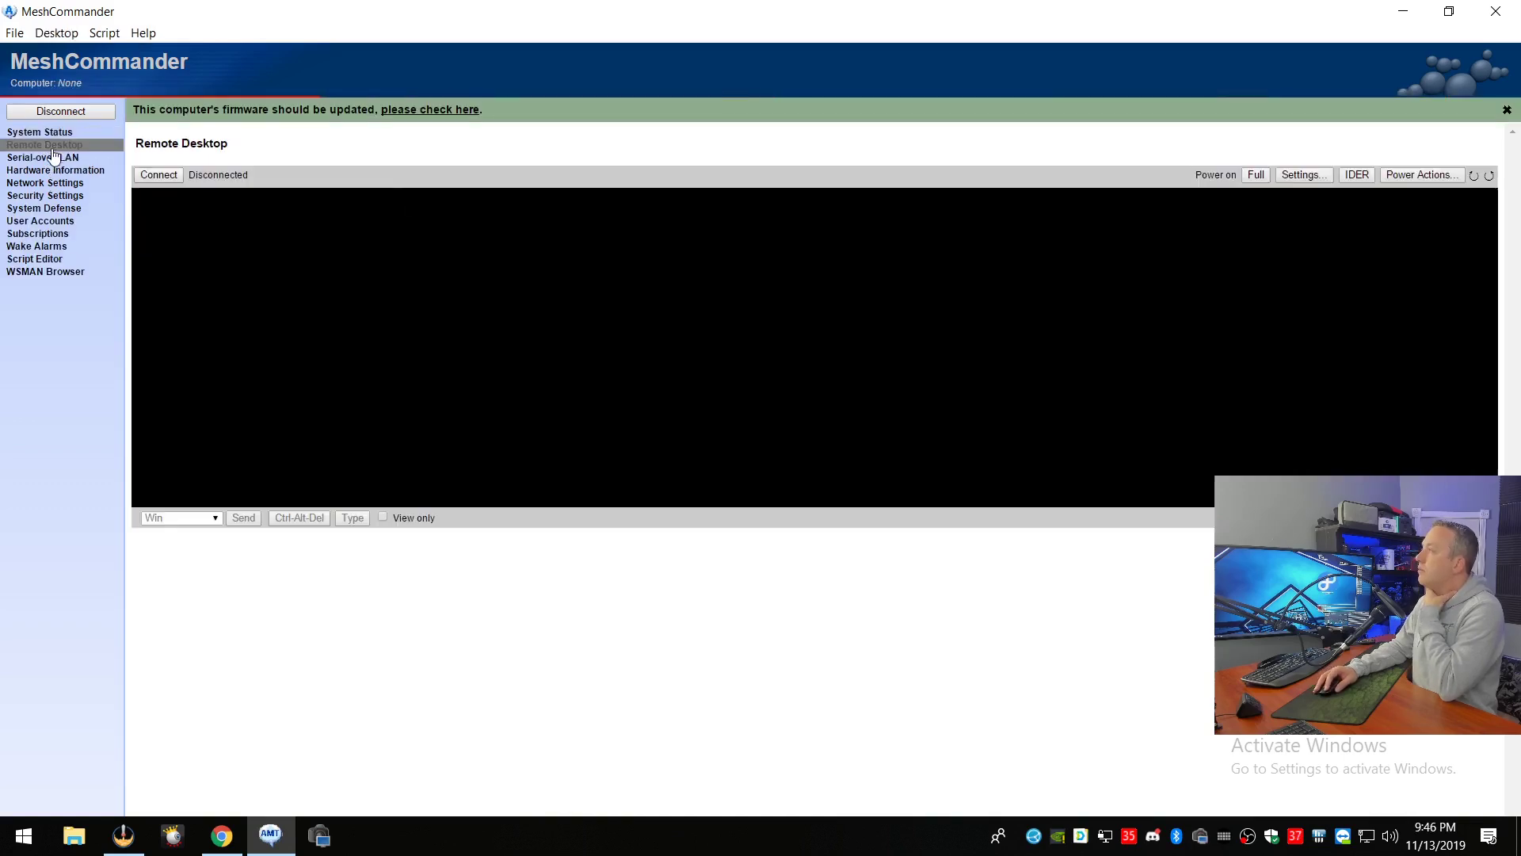
pyautogui.click(159, 175)
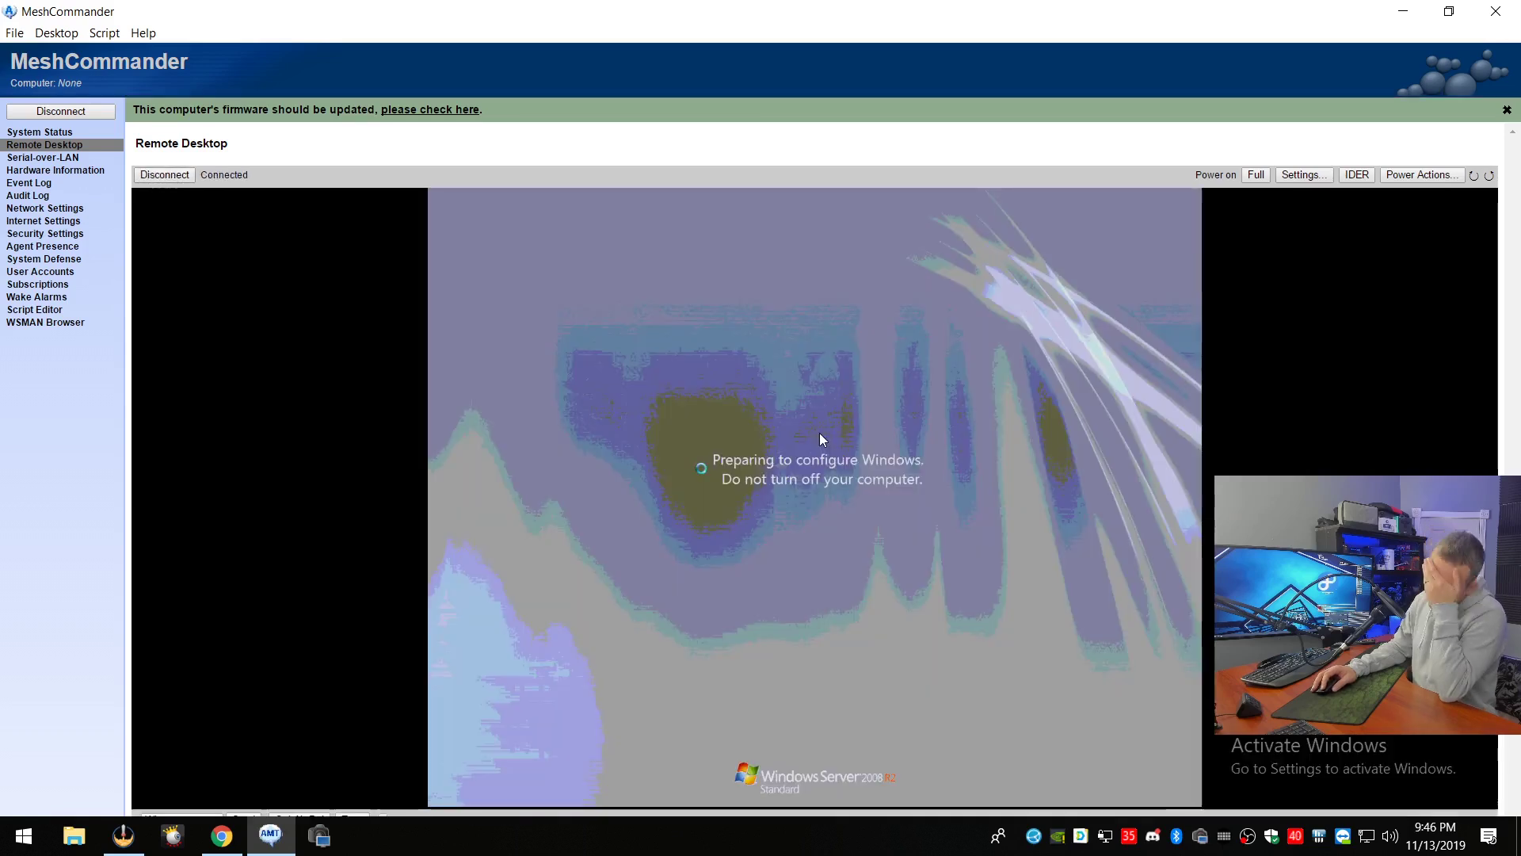